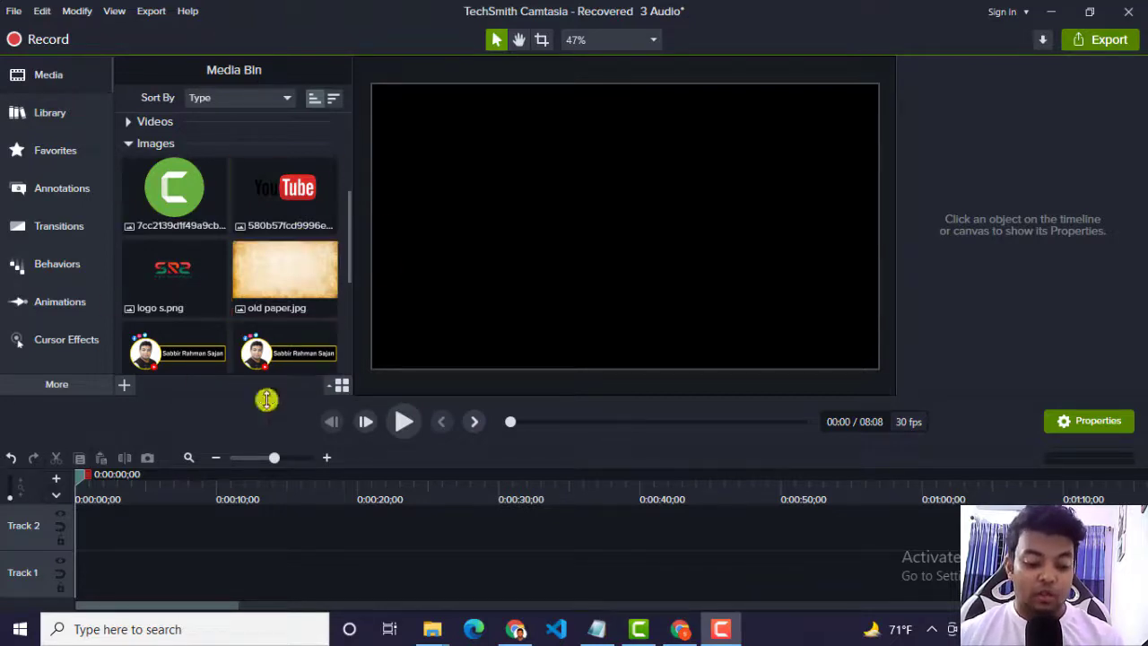
- Add old paper.jpg to the canvas as a background, enlarging it to about 221.5% and positioning it to cover the whole frame
{"action": "left_click_drag", "start_coordinate": [335, 302], "coordinate": [488, 159]}
{"action": "left_click_drag", "start_coordinate": [625, 221], "coordinate": [761, 379]}
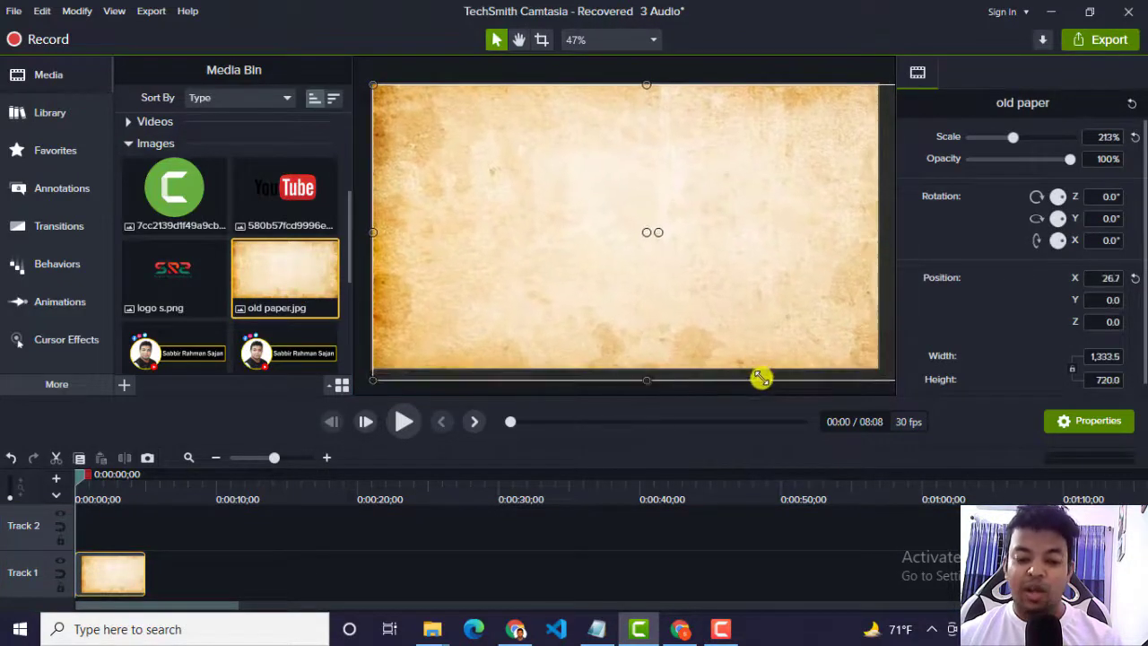
{"action": "left_click_drag", "start_coordinate": [756, 302], "coordinate": [738, 304]}
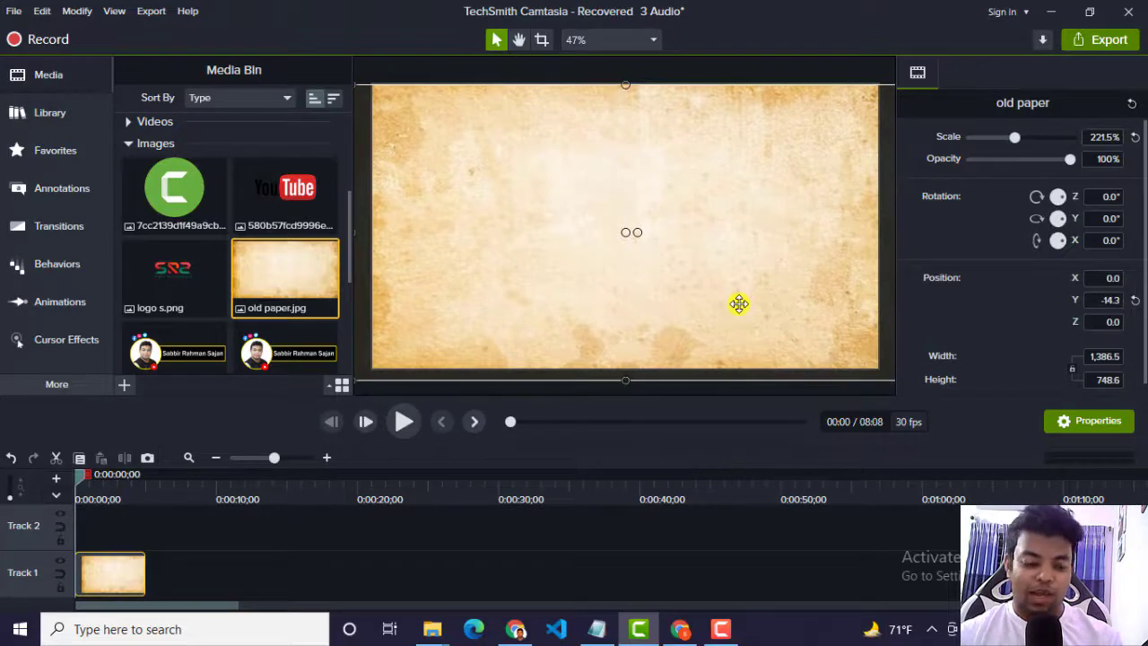
- Add a plain text callout over the background reading "Welcome to My Video. Always Best Wishes for you."
{"action": "left_click", "coordinate": [77, 224]}
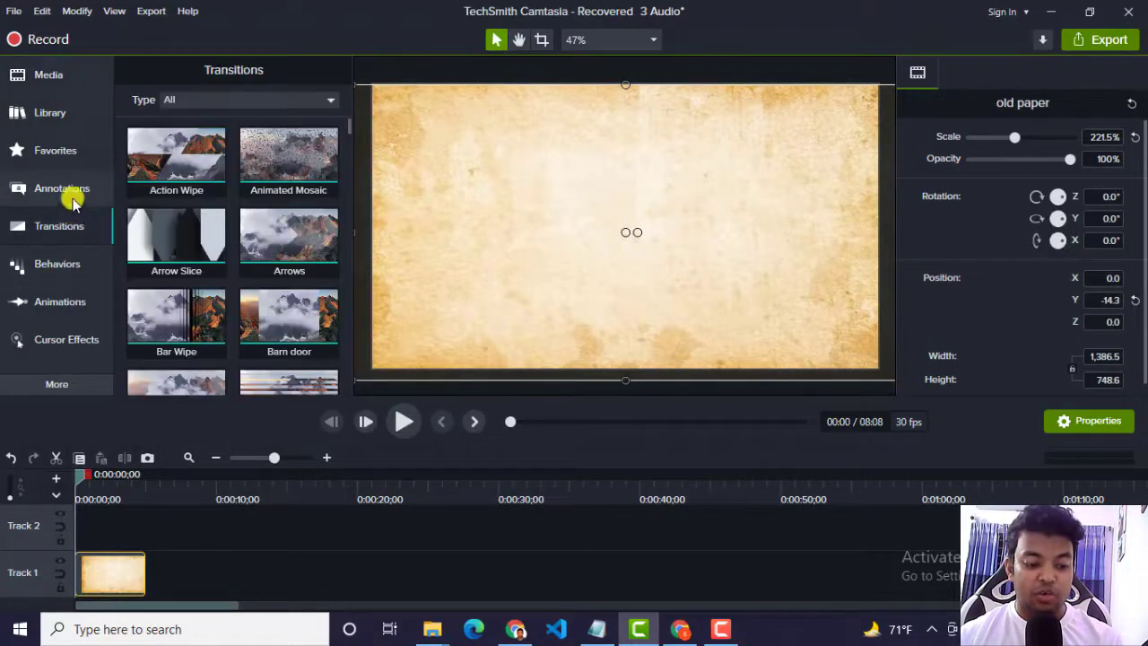
{"action": "left_click", "coordinate": [73, 199]}
{"action": "left_click_drag", "start_coordinate": [166, 334], "coordinate": [592, 220]}
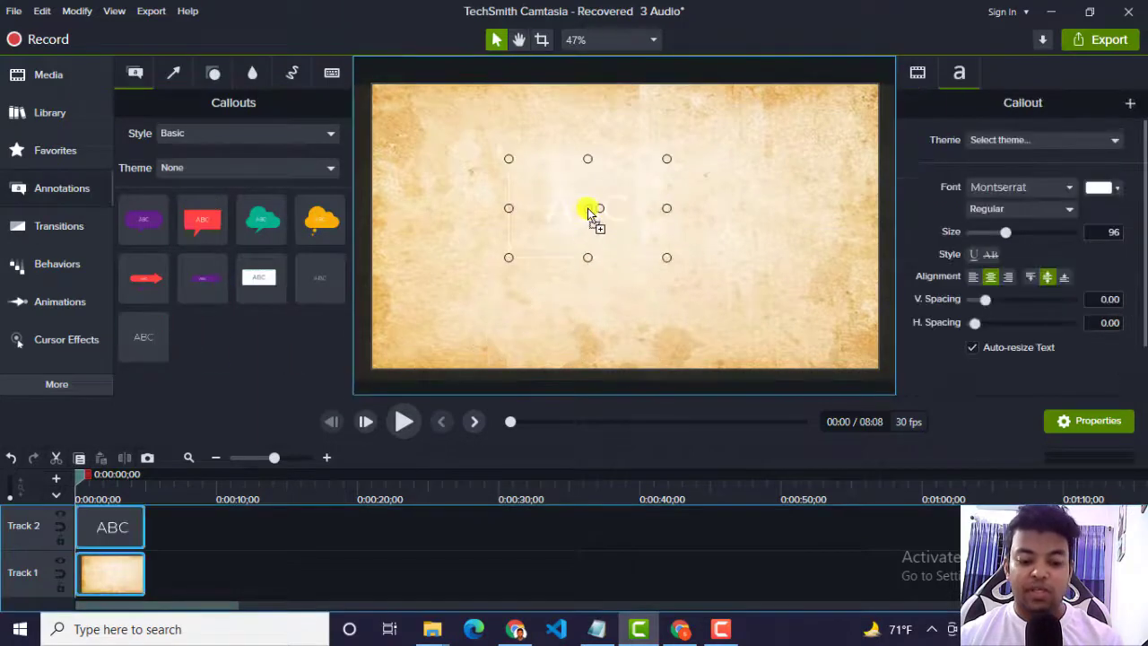
{"action": "double_click", "coordinate": [569, 214]}
{"action": "type", "text": "We"}
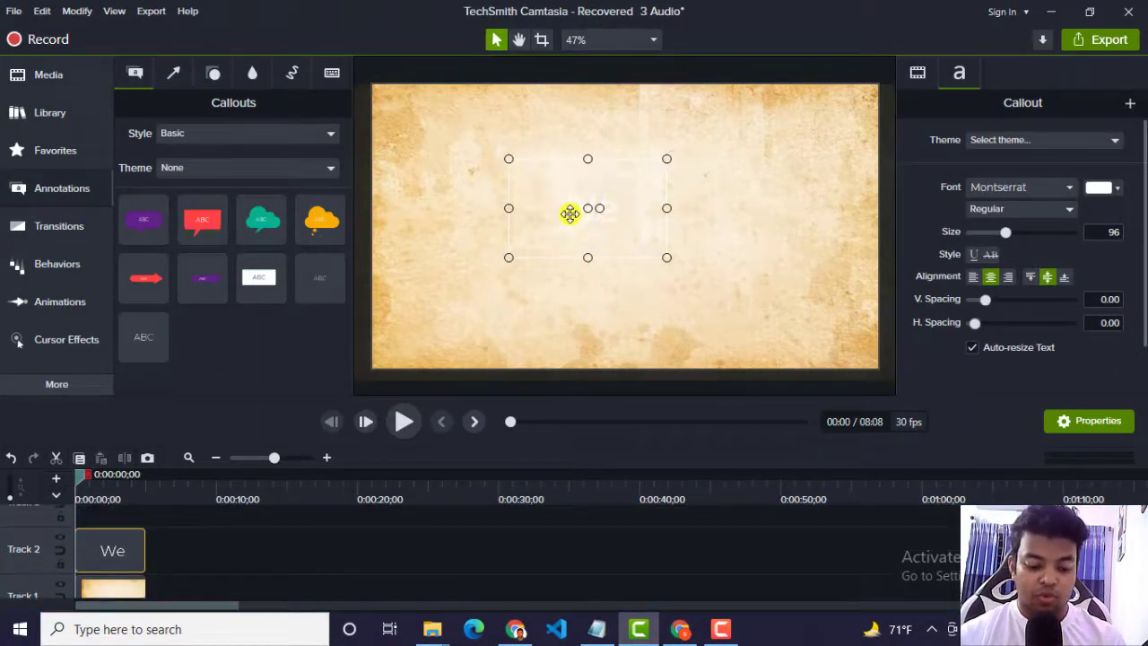
{"action": "type", "text": "lcome to My"}
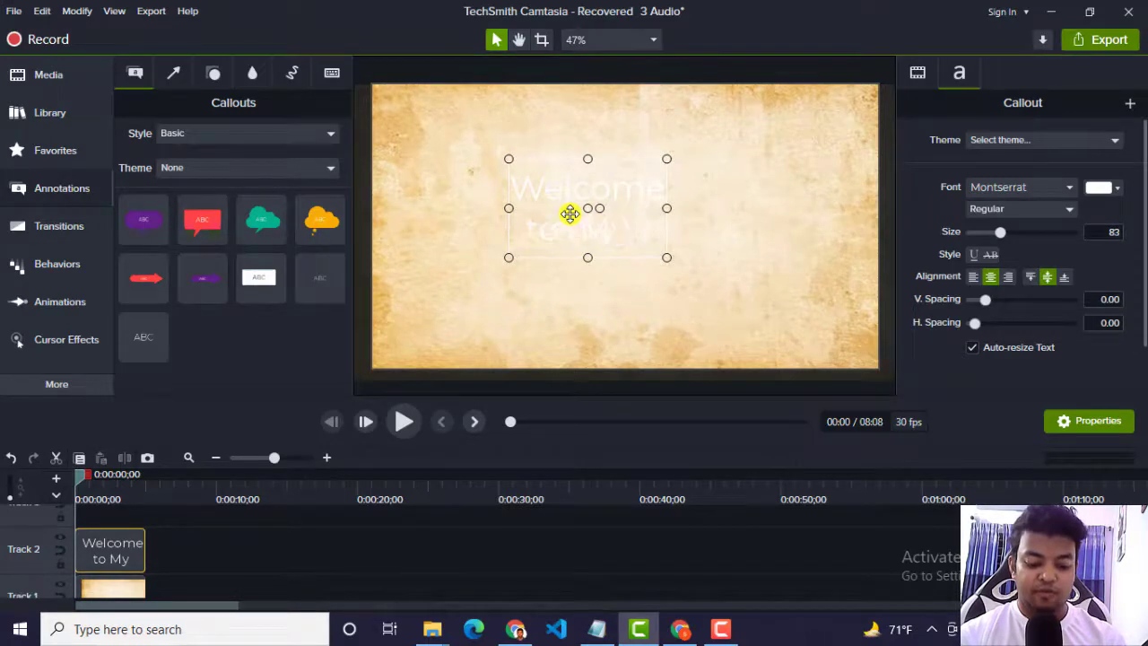
{"action": "type", "text": " Video."}
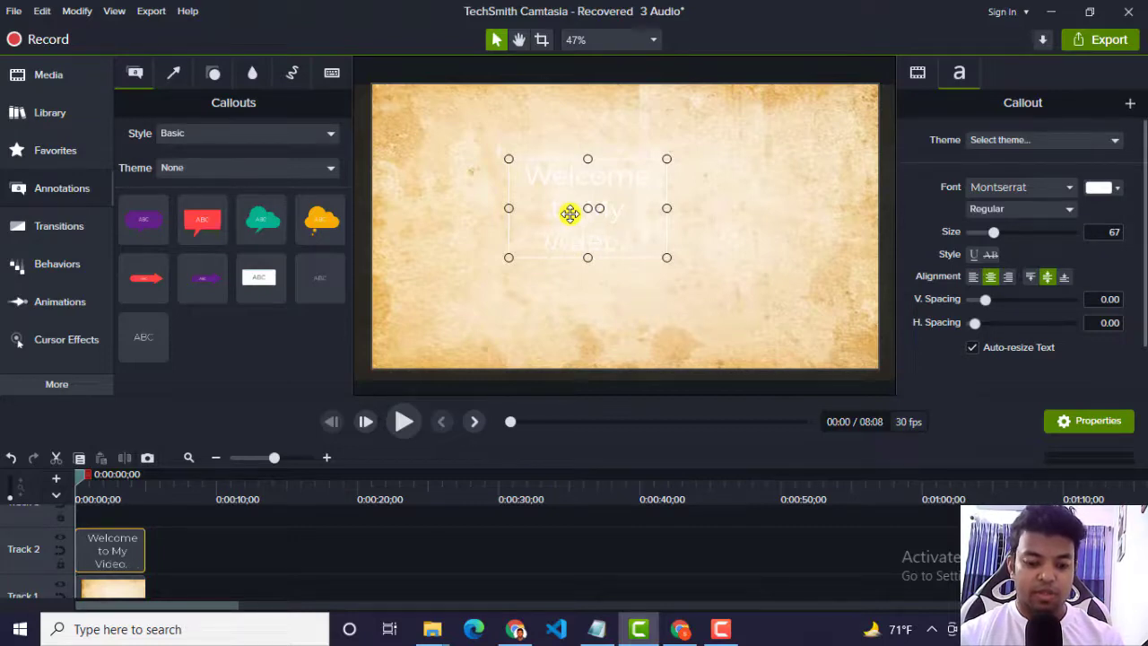
{"action": "type", "text": "Always Bes"}
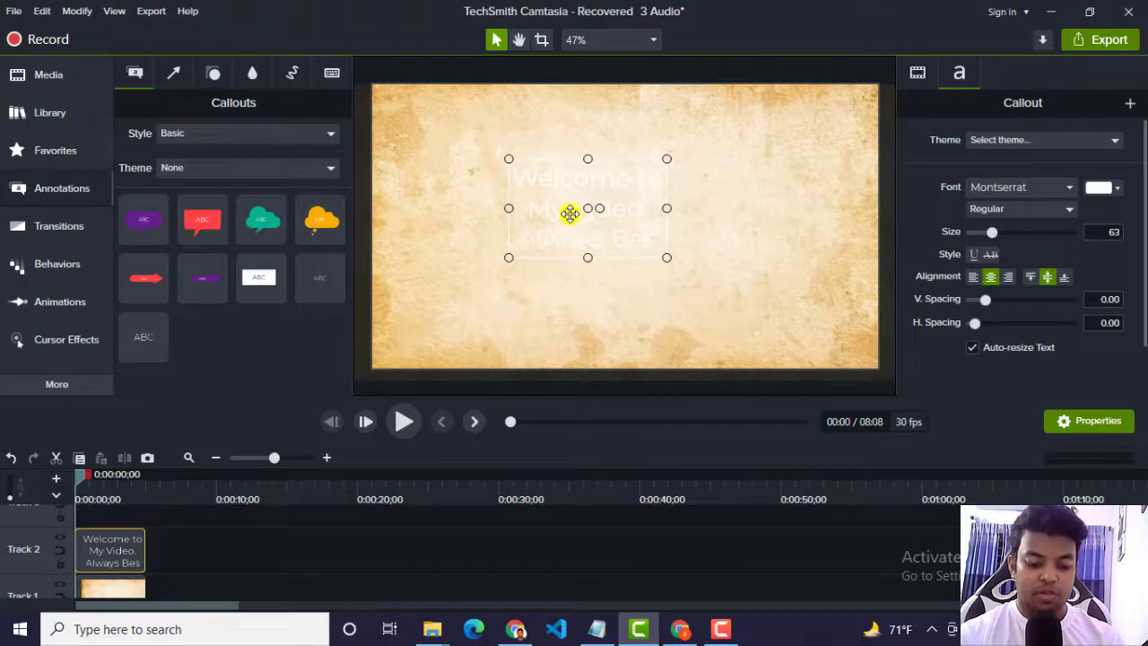
{"action": "type", "text": "t Wishes for you"}
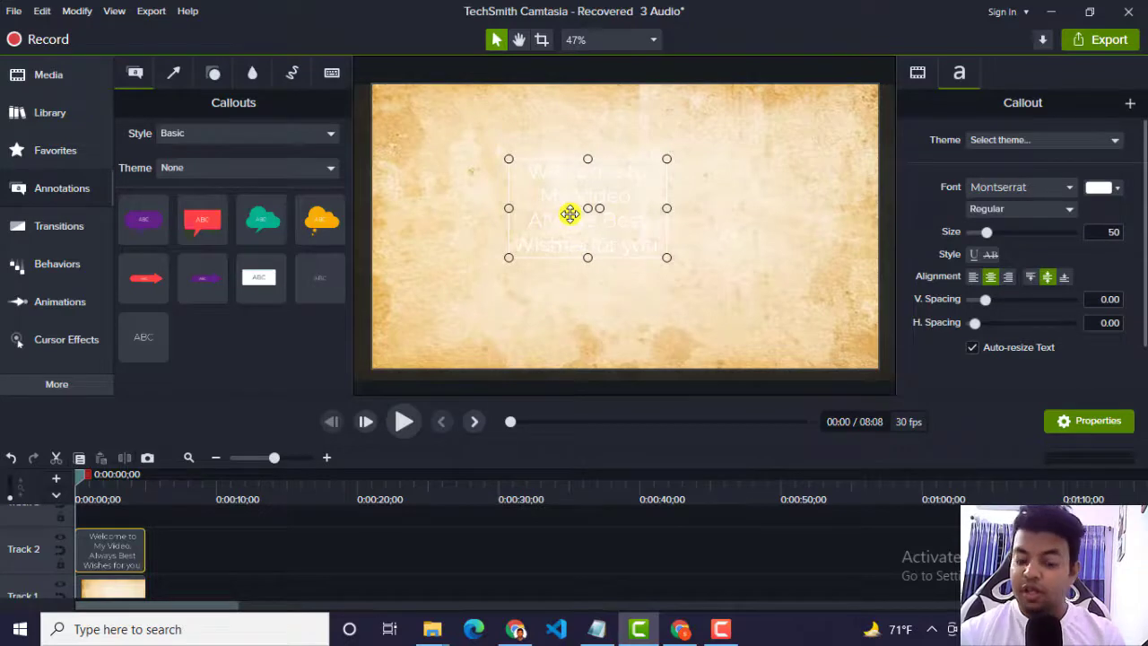
- Enlarge the welcome text to a font size of about 87 and make it bold and black
{"action": "key", "text": "ctrl+a"}
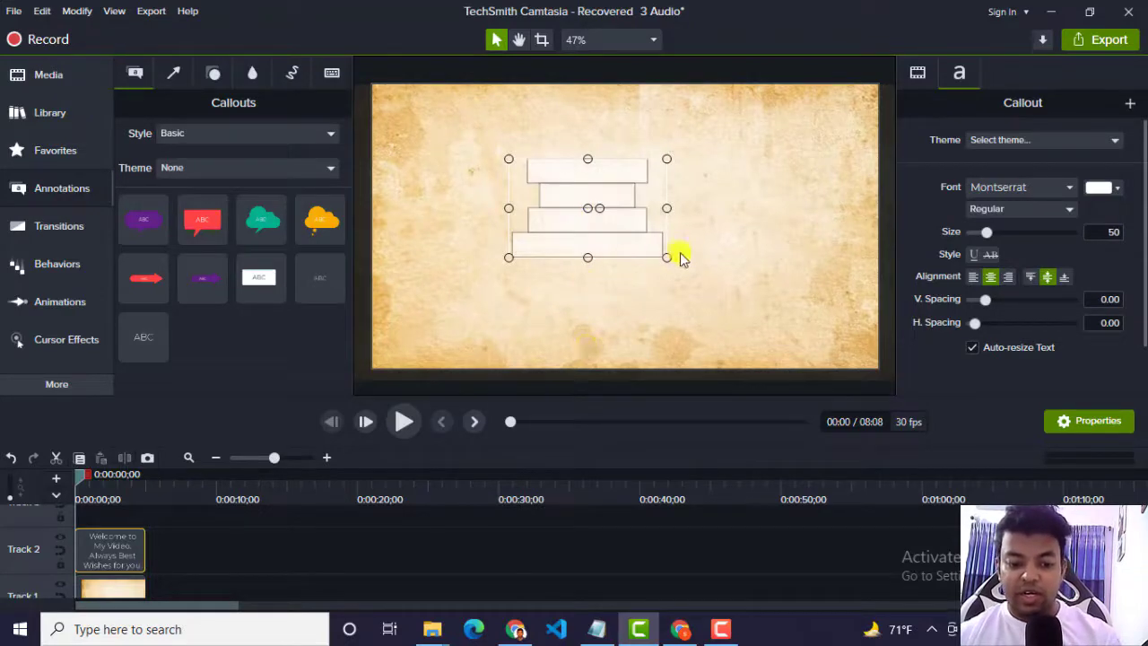
{"action": "left_click_drag", "start_coordinate": [665, 258], "coordinate": [784, 336]}
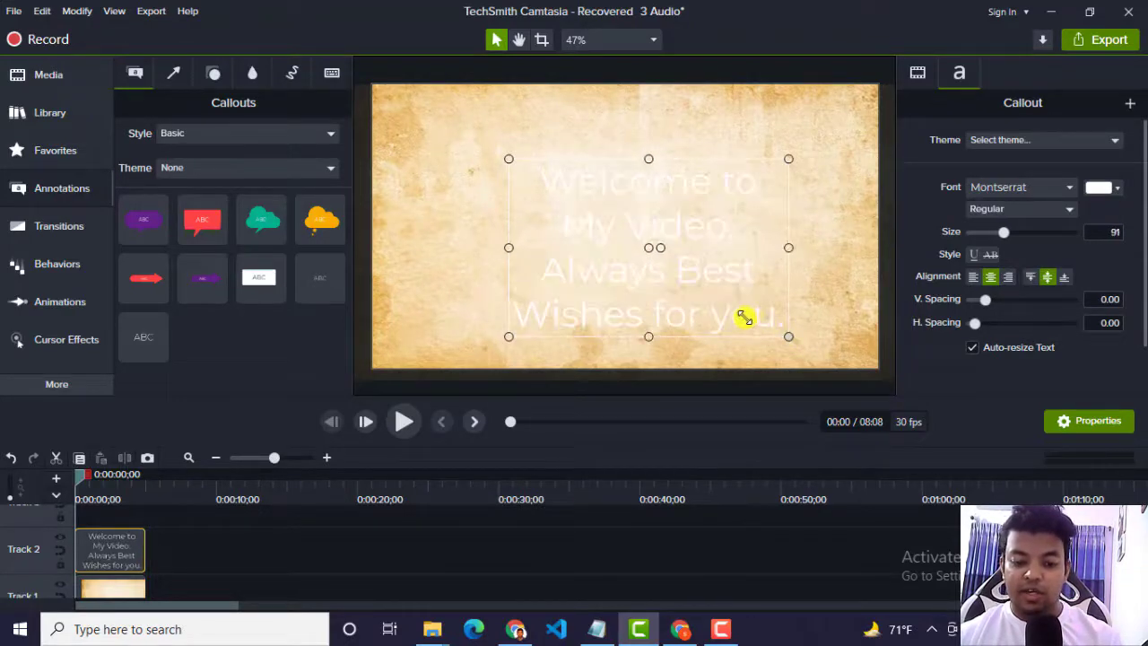
{"action": "double_click", "coordinate": [695, 305]}
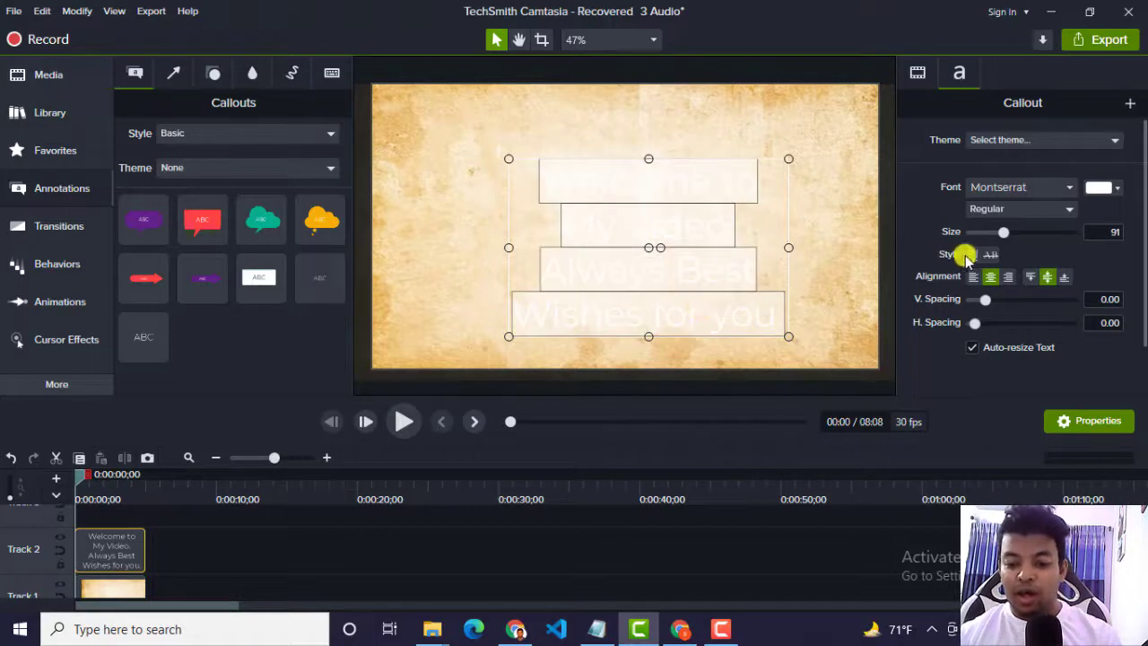
{"action": "left_click", "coordinate": [1019, 208]}
{"action": "left_click", "coordinate": [1014, 262]}
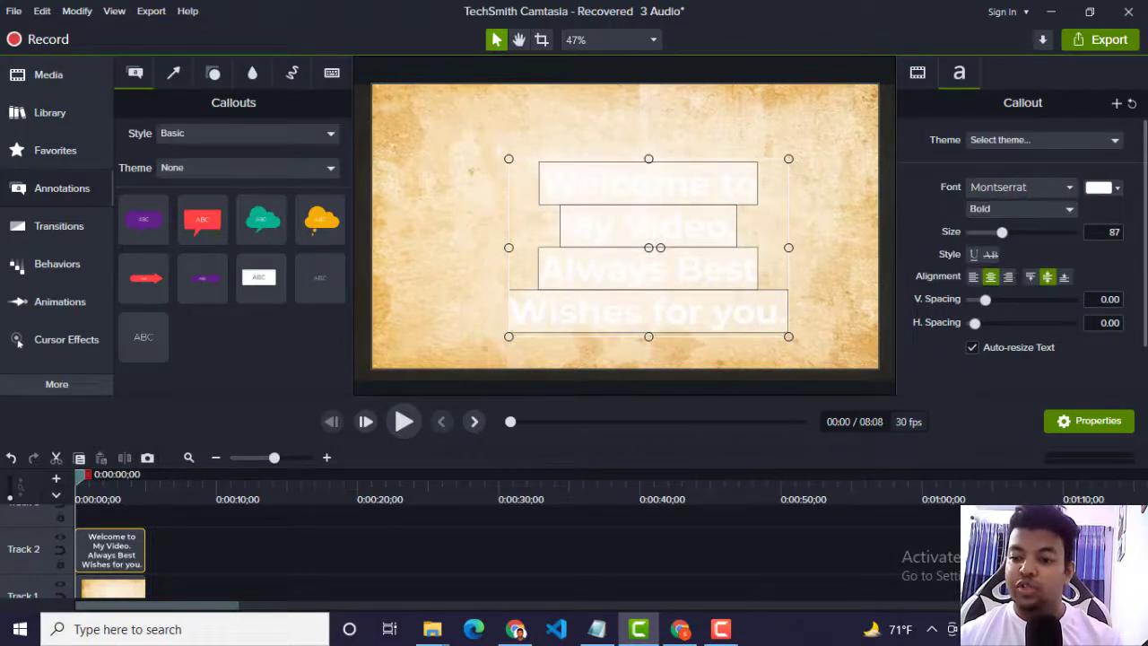
{"action": "left_click", "coordinate": [730, 302]}
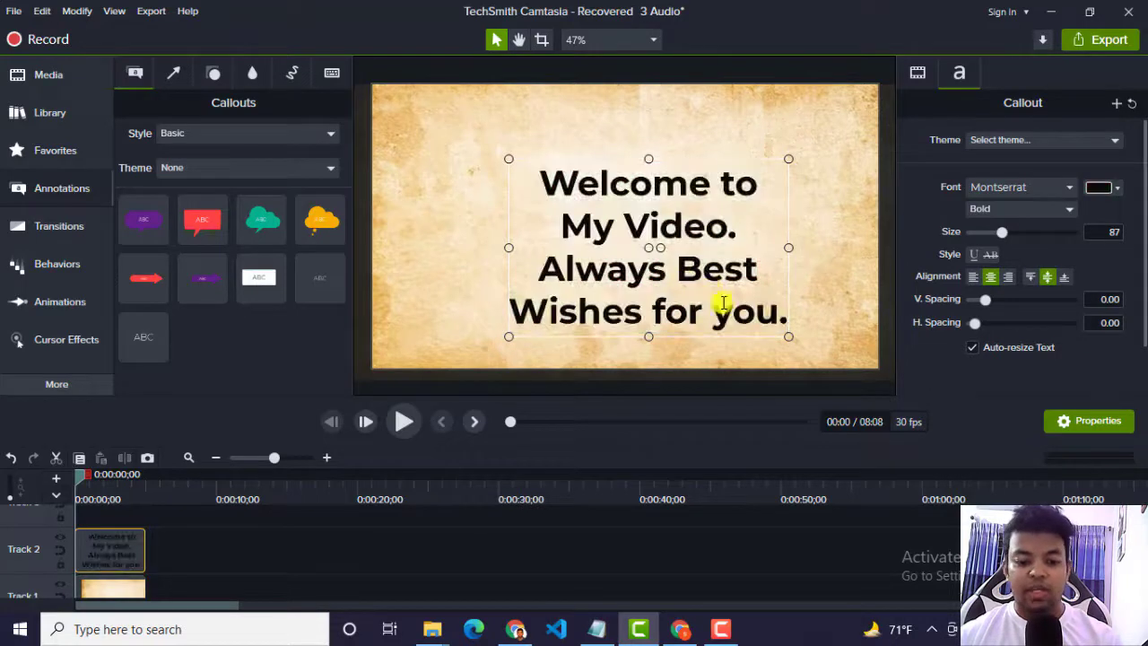
- Centre the welcome text on the canvas
{"action": "left_click_drag", "start_coordinate": [752, 328], "coordinate": [734, 328]}
{"action": "left_click", "coordinate": [583, 168]}
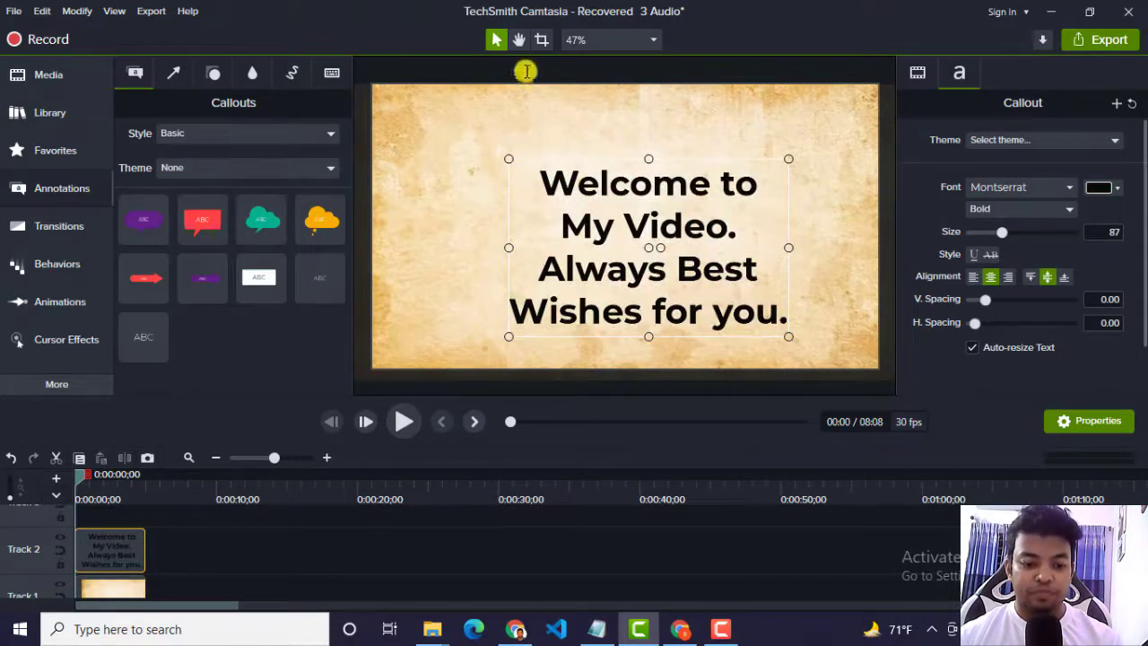
{"action": "left_click", "coordinate": [516, 41]}
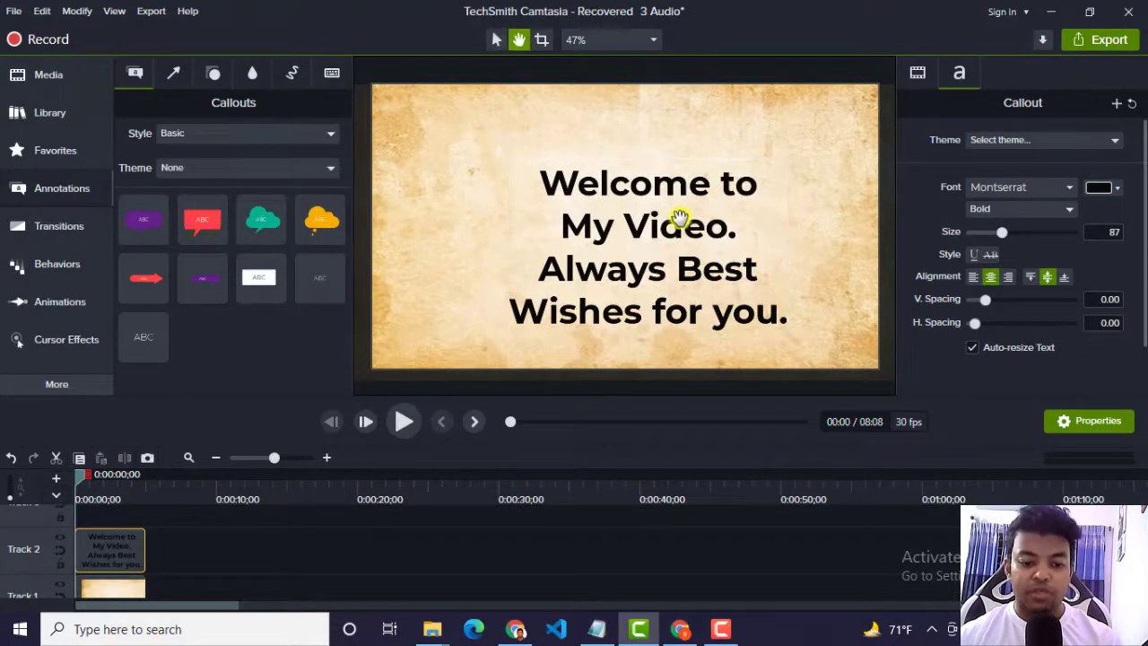
{"action": "left_click_drag", "start_coordinate": [679, 218], "coordinate": [650, 215]}
{"action": "left_click", "coordinate": [495, 44]}
- Extend the old paper clip to about 28 seconds and the text clip to about 18 seconds on the timeline
{"action": "scroll", "coordinate": [200, 551], "scroll_direction": "down", "scroll_amount": 2}
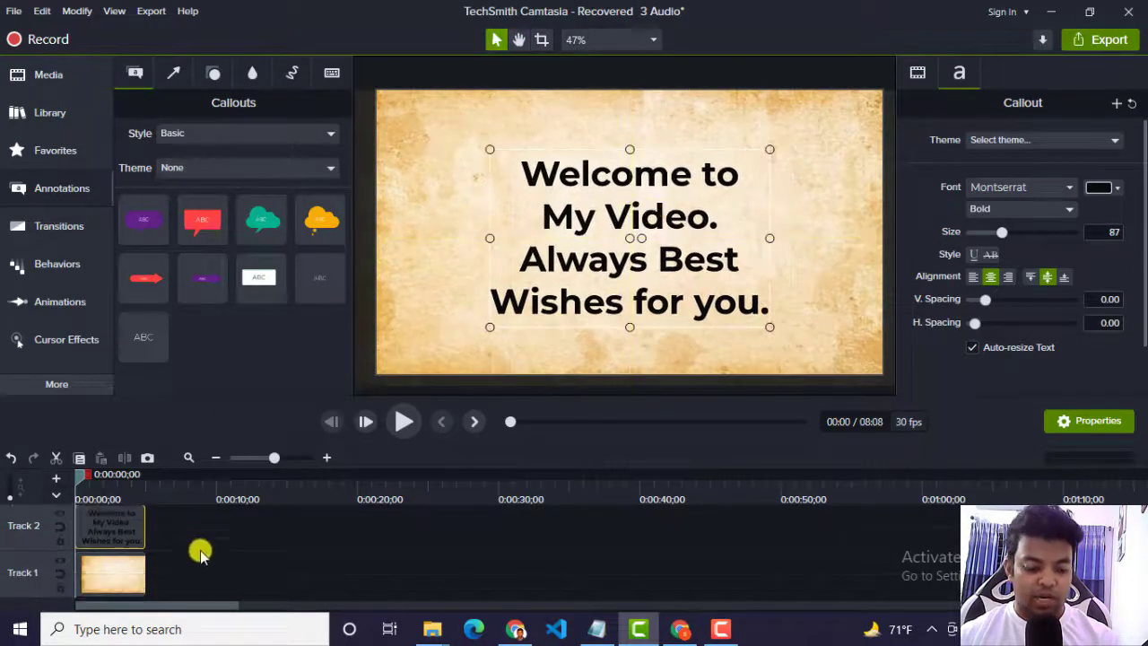
{"action": "scroll", "coordinate": [238, 566], "scroll_direction": "up", "scroll_amount": 2}
{"action": "left_click", "coordinate": [213, 574]}
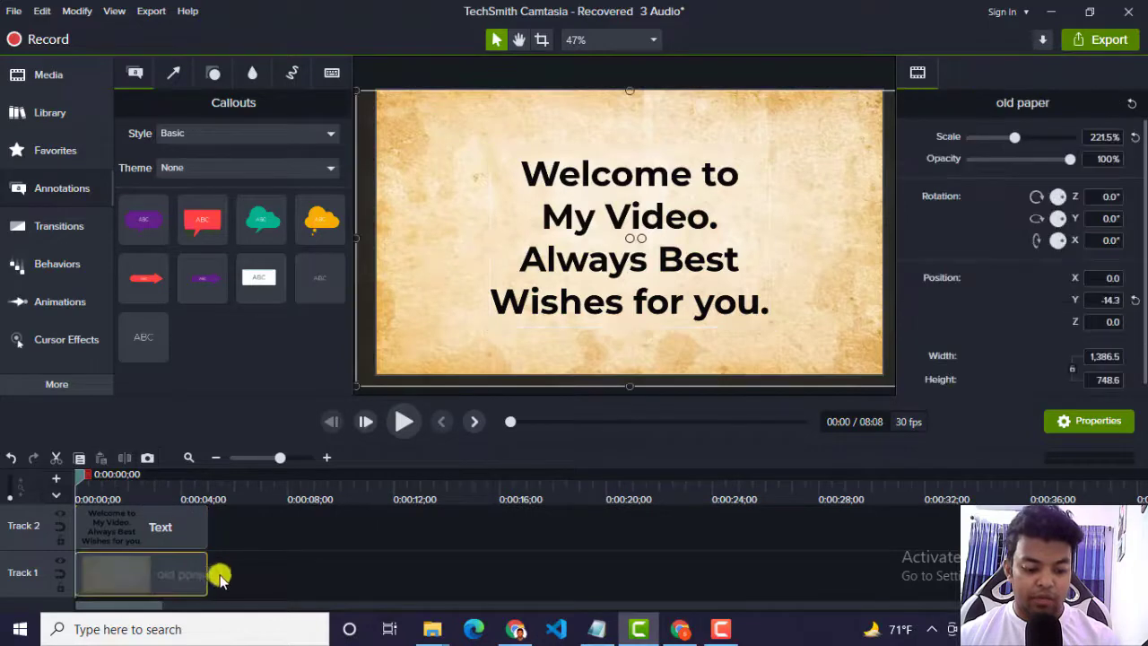
{"action": "left_click_drag", "start_coordinate": [206, 571], "coordinate": [819, 573]}
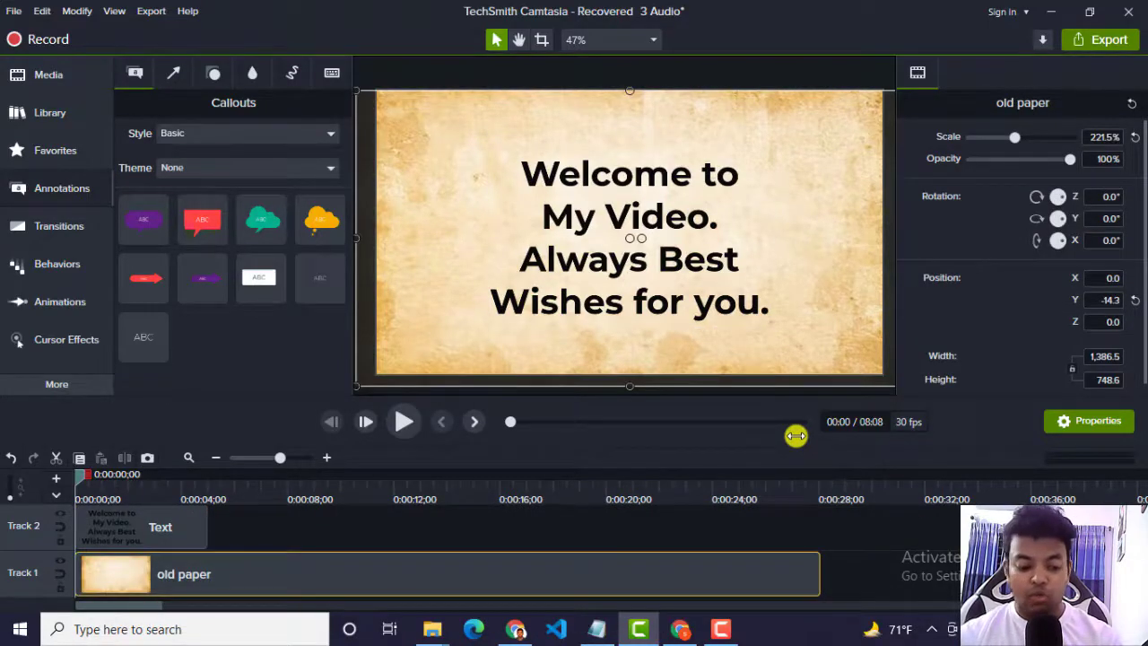
{"action": "left_click", "coordinate": [162, 526]}
{"action": "left_click_drag", "start_coordinate": [205, 526], "coordinate": [565, 530]}
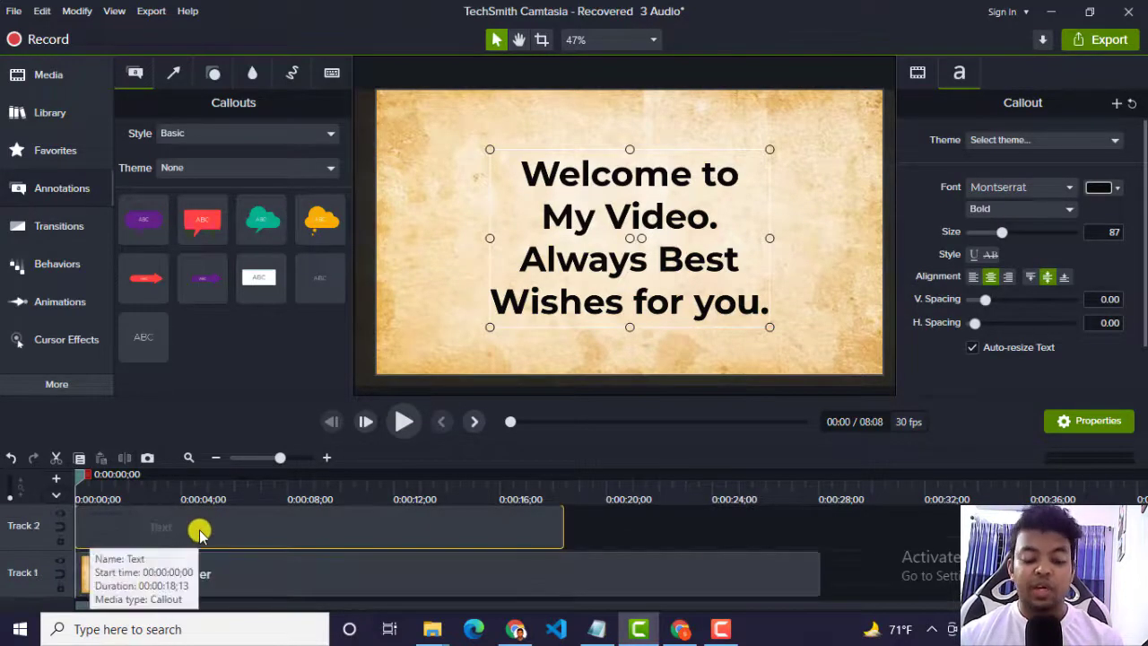
- Shrink the welcome text to a font size of about 50 and place it in the canvas's upper-left corner
{"action": "left_click", "coordinate": [49, 301]}
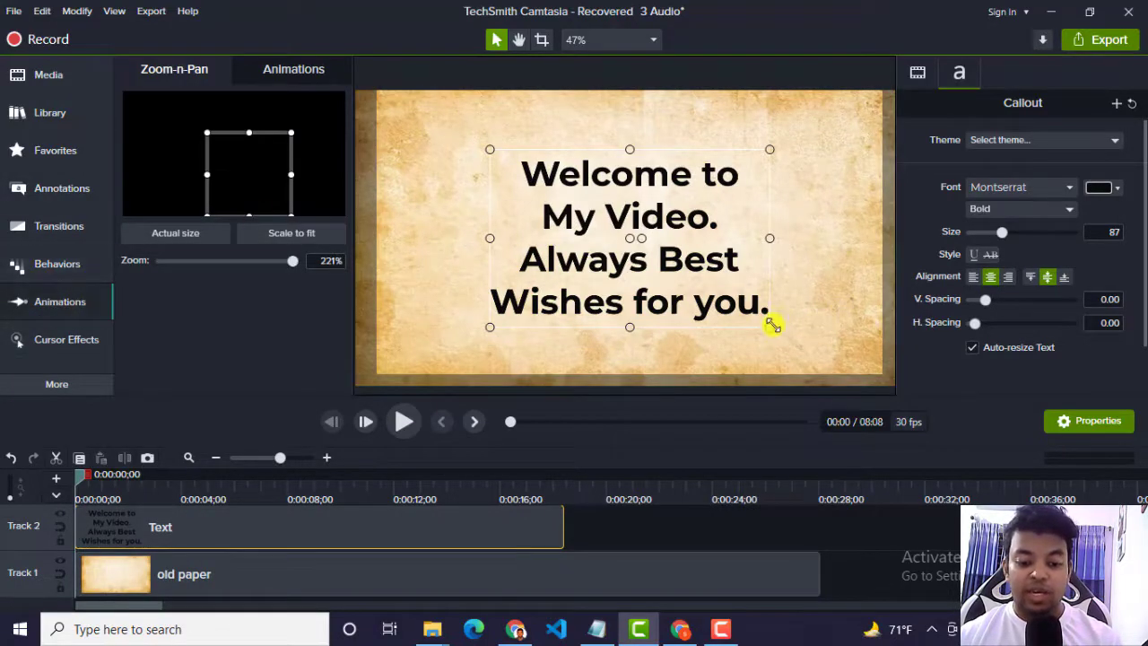
{"action": "left_click_drag", "start_coordinate": [772, 326], "coordinate": [658, 245]}
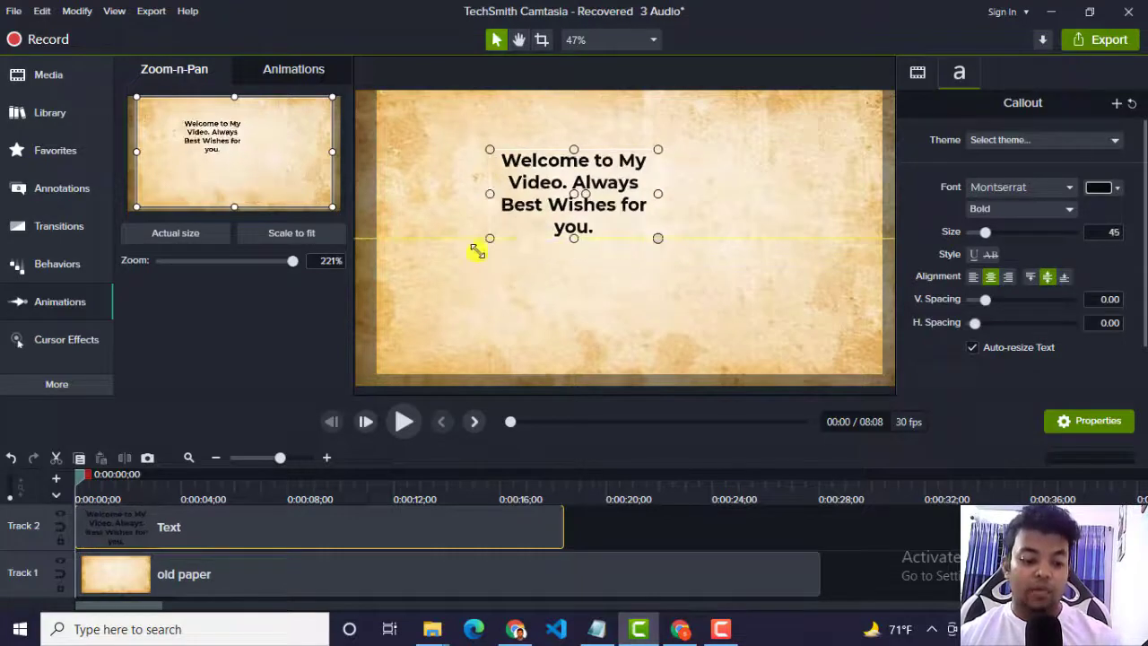
{"action": "left_click", "coordinate": [72, 262]}
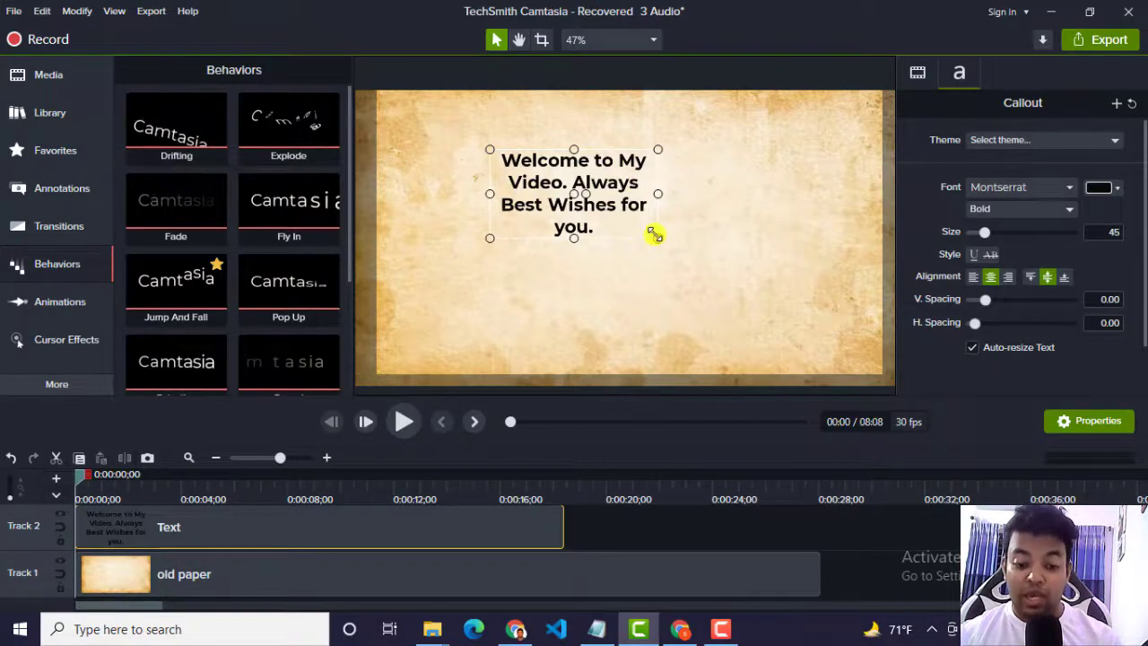
{"action": "left_click_drag", "start_coordinate": [660, 237], "coordinate": [784, 288]}
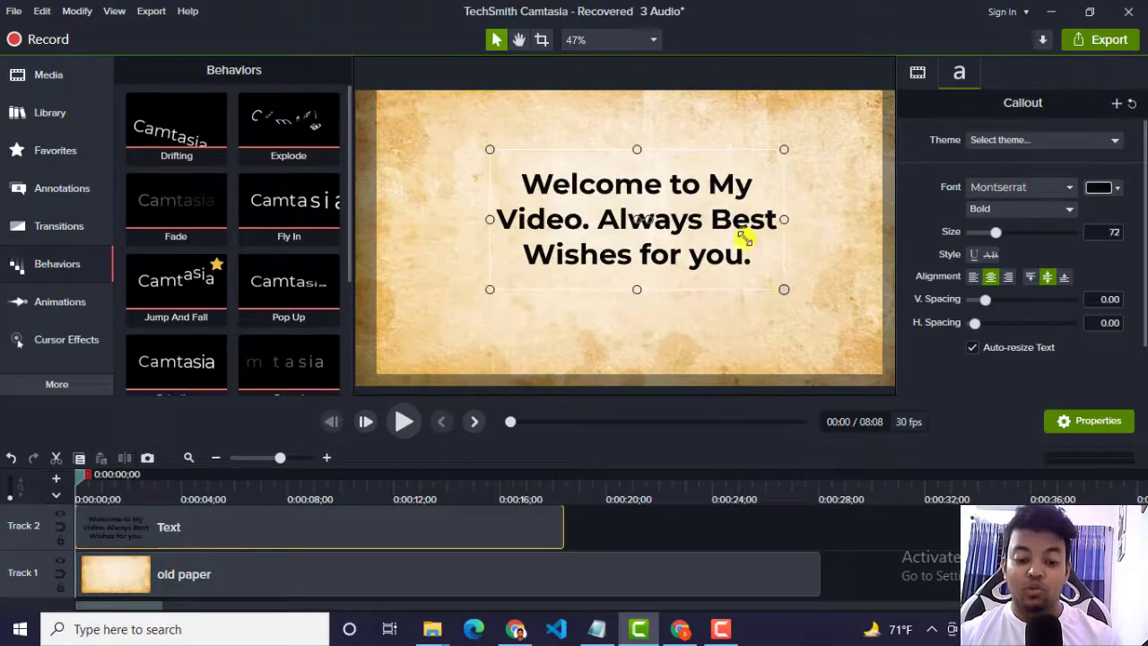
{"action": "left_click_drag", "start_coordinate": [724, 227], "coordinate": [630, 302]}
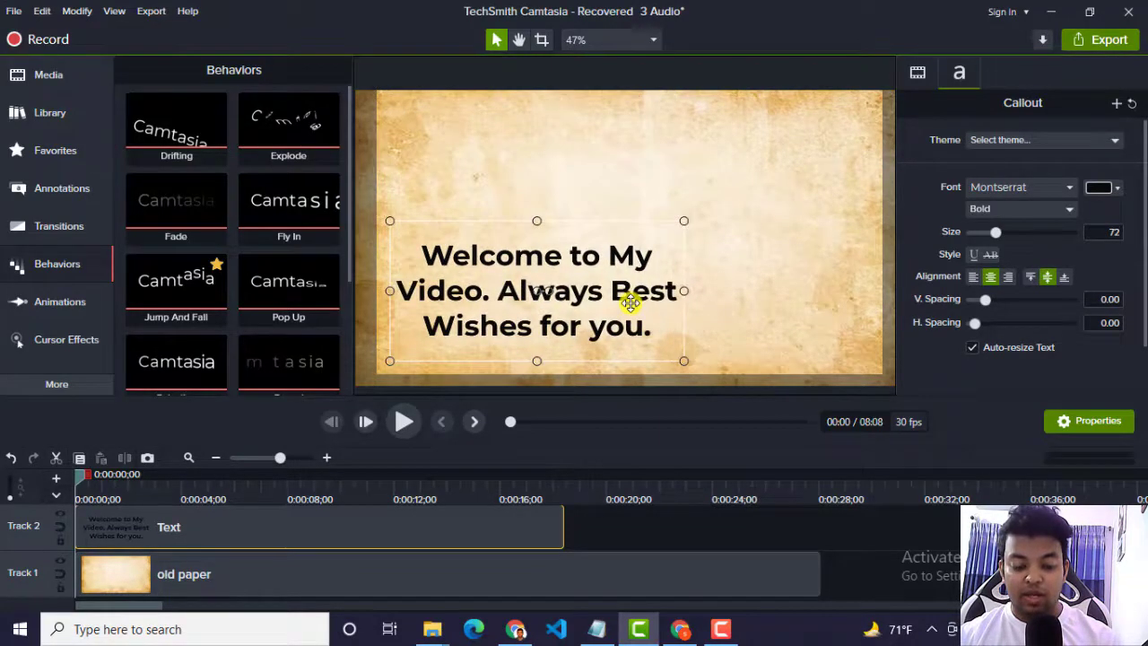
{"action": "left_click_drag", "start_coordinate": [630, 302], "coordinate": [644, 191]}
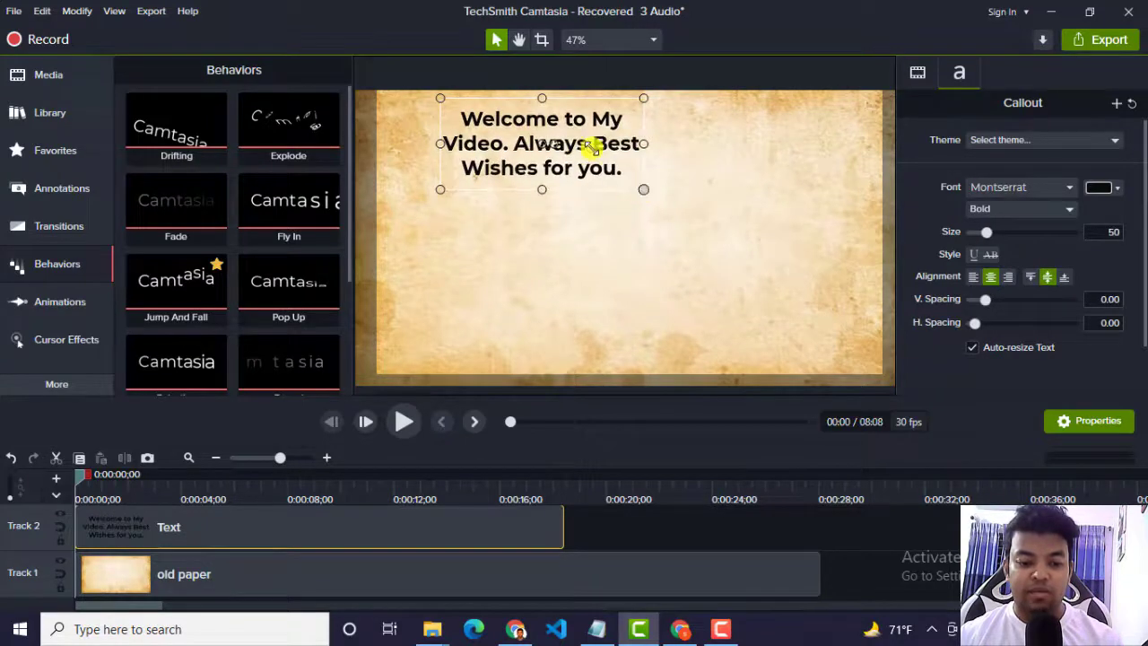
{"action": "left_click_drag", "start_coordinate": [594, 149], "coordinate": [525, 155]}
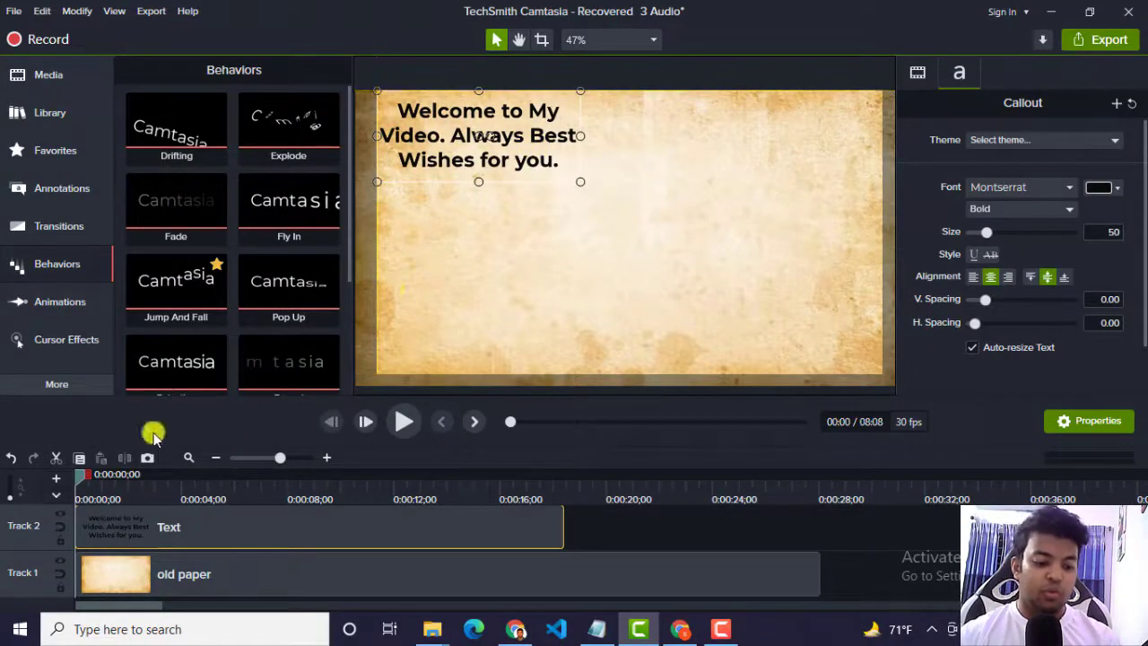
- Animate the text moving down to the canvas's lower-left corner with a Custom animation ending at about 3 seconds, and preview the motion from the start
{"action": "left_click", "coordinate": [56, 304]}
{"action": "left_click", "coordinate": [294, 72]}
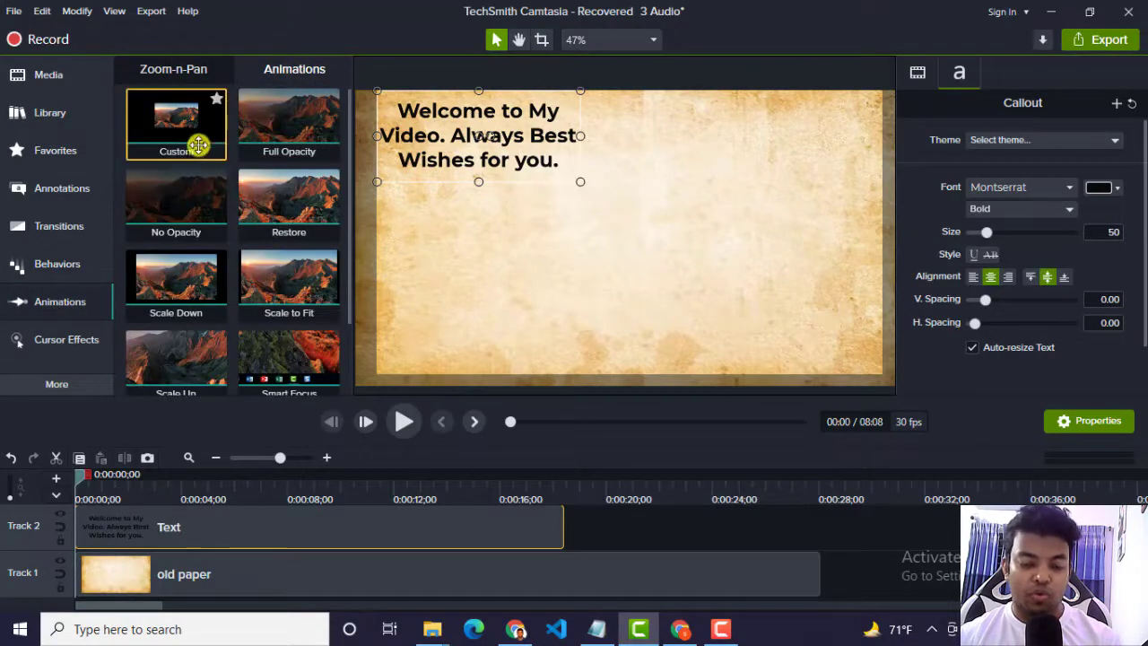
{"action": "left_click_drag", "start_coordinate": [176, 124], "coordinate": [158, 528]}
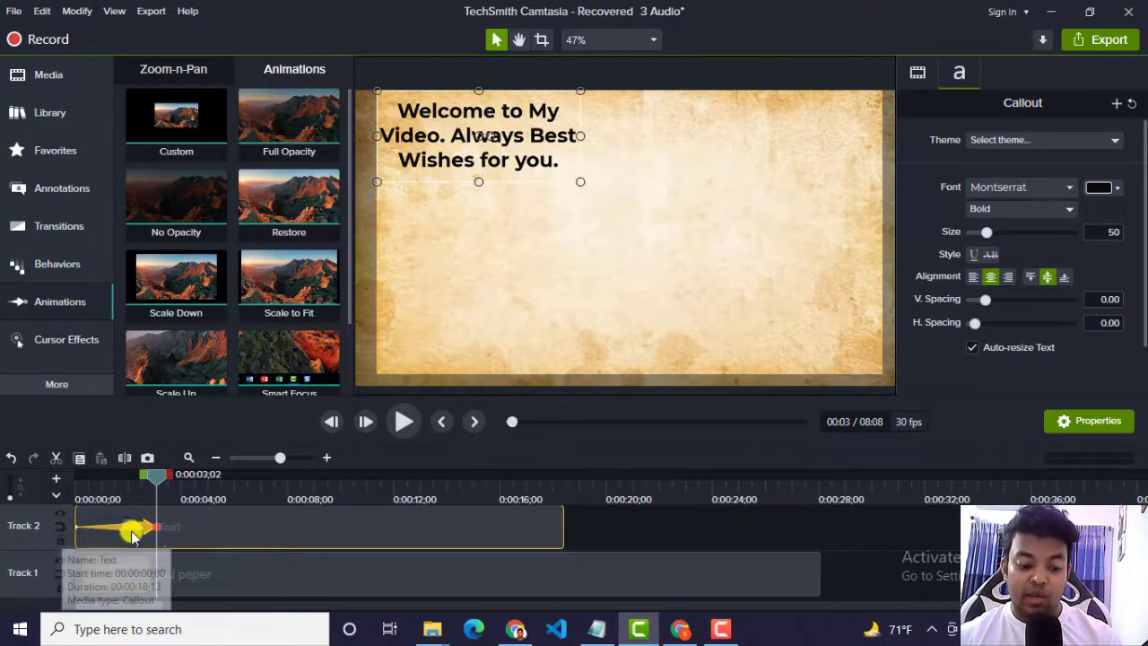
{"action": "left_click_drag", "start_coordinate": [481, 115], "coordinate": [478, 304]}
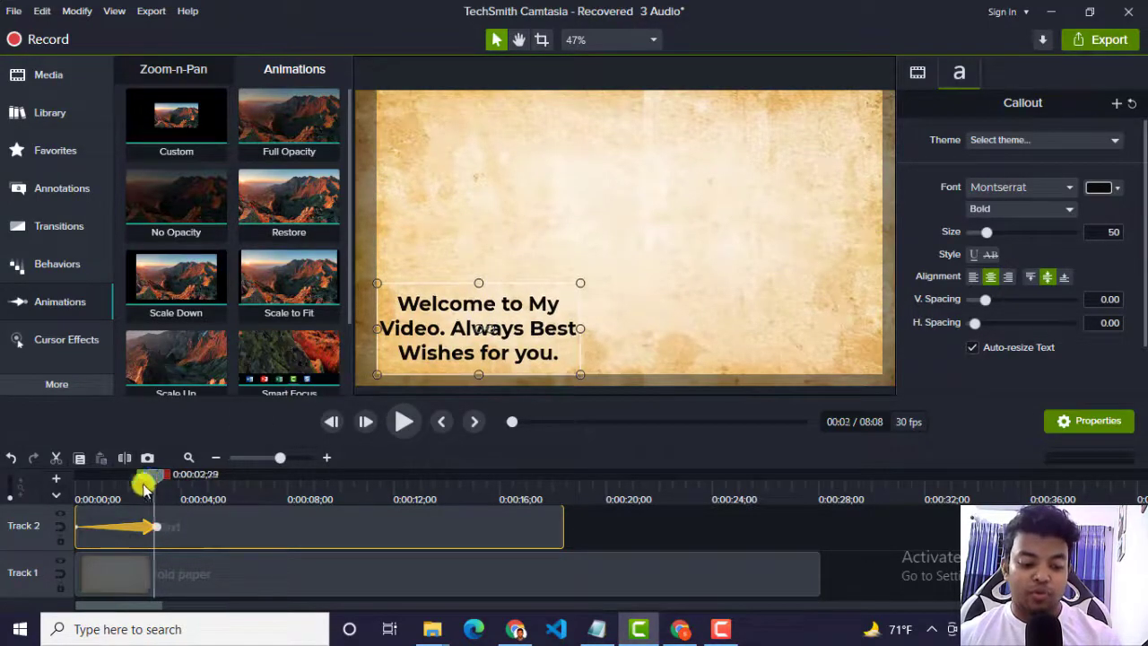
{"action": "left_click_drag", "start_coordinate": [148, 476], "coordinate": [36, 492]}
{"action": "left_click", "coordinate": [402, 422]}
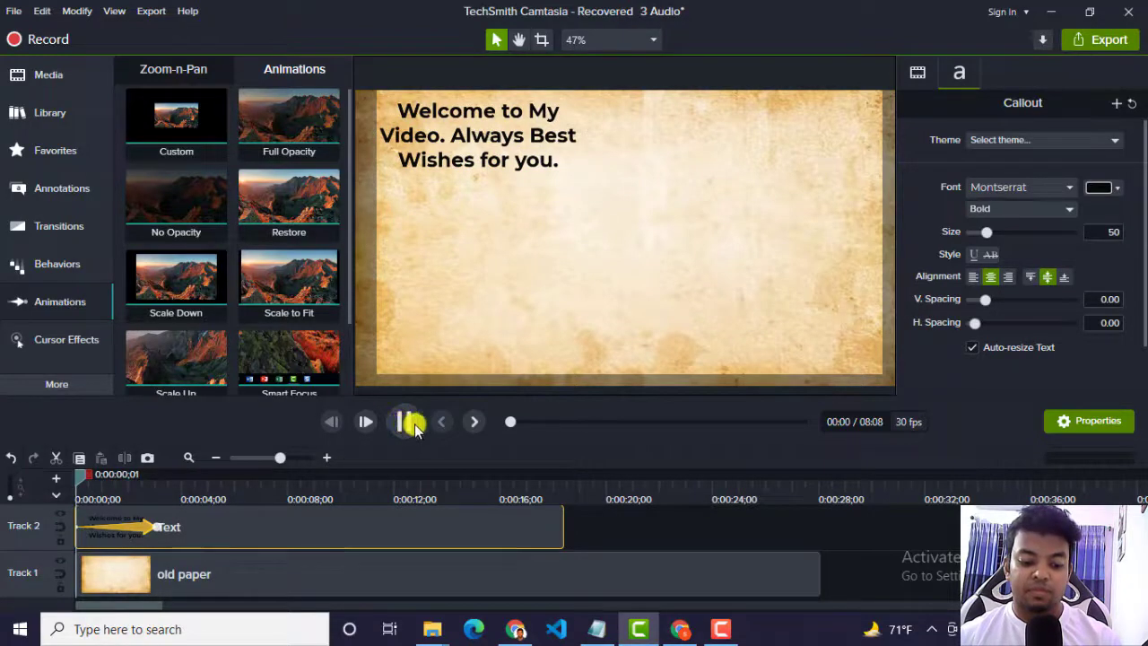
{"action": "left_click", "coordinate": [411, 425]}
{"action": "left_click", "coordinate": [407, 425]}
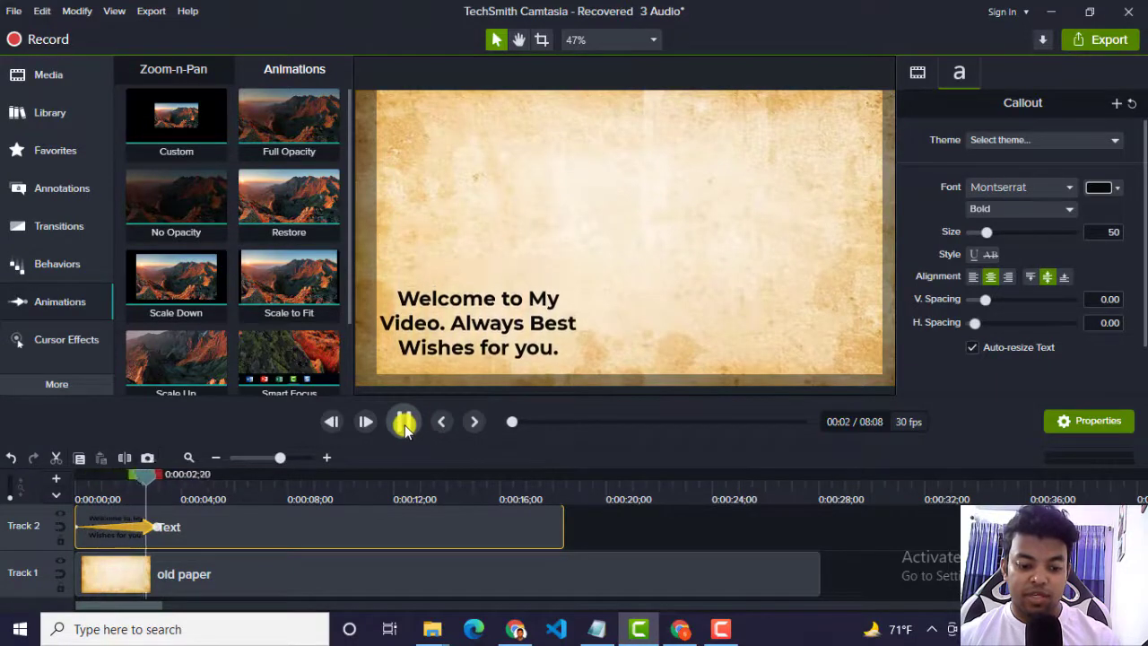
{"action": "left_click", "coordinate": [406, 430]}
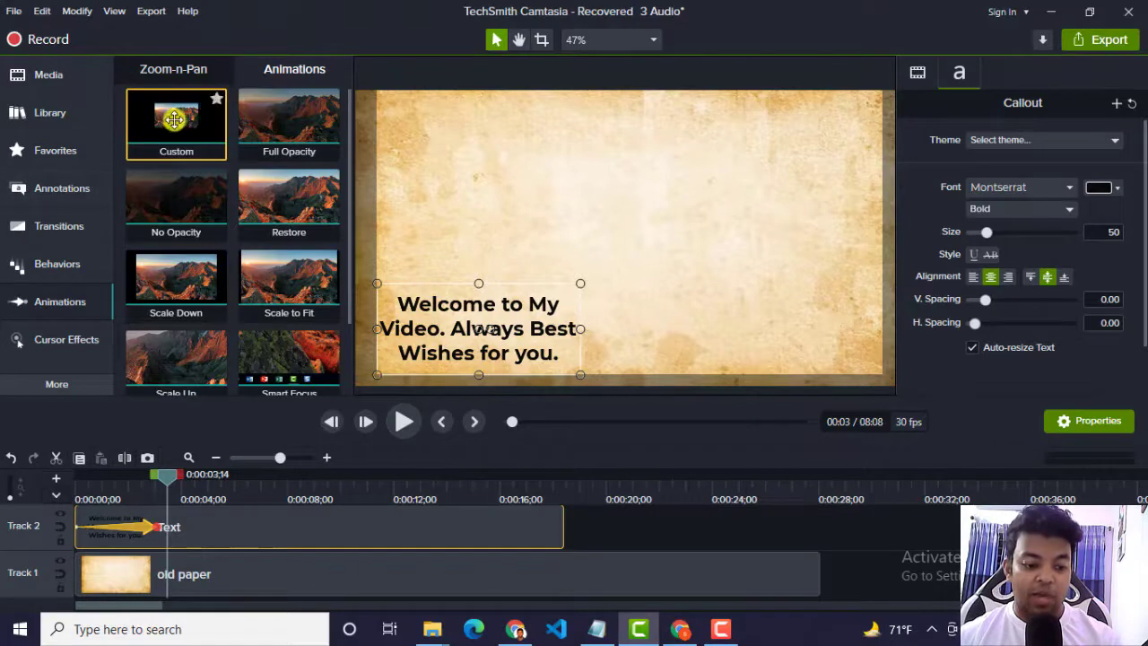
- Add a second Custom animation ending at 6 seconds to the text clip, moving the text across to the canvas's lower-right corner
{"action": "left_click_drag", "start_coordinate": [176, 121], "coordinate": [235, 529]}
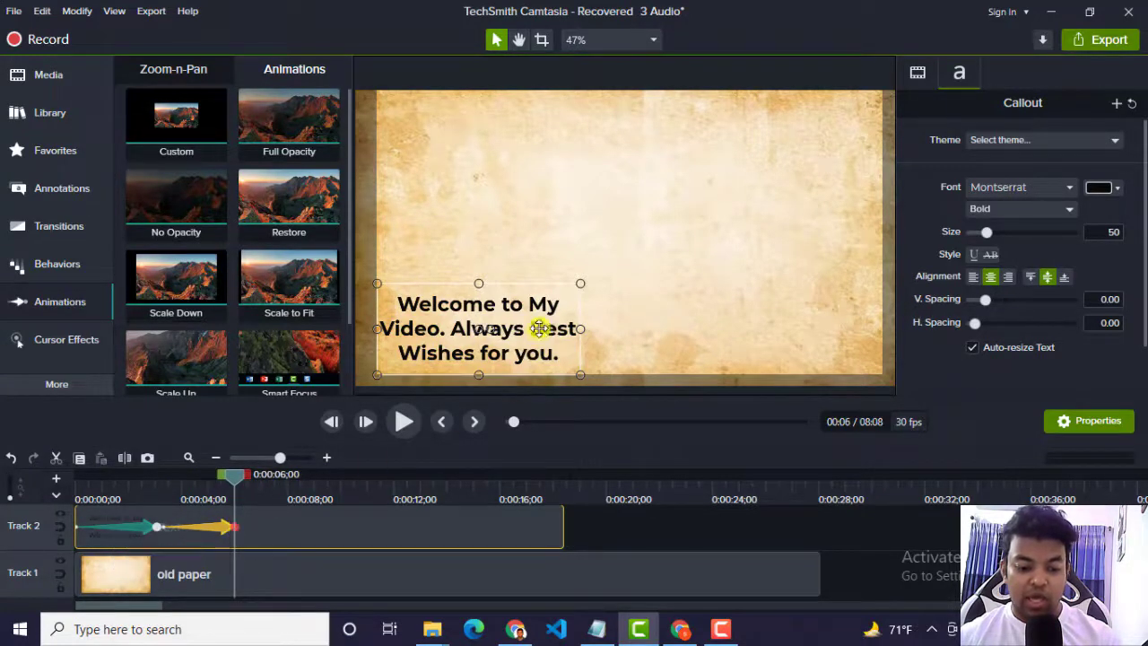
{"action": "left_click_drag", "start_coordinate": [452, 330], "coordinate": [744, 328]}
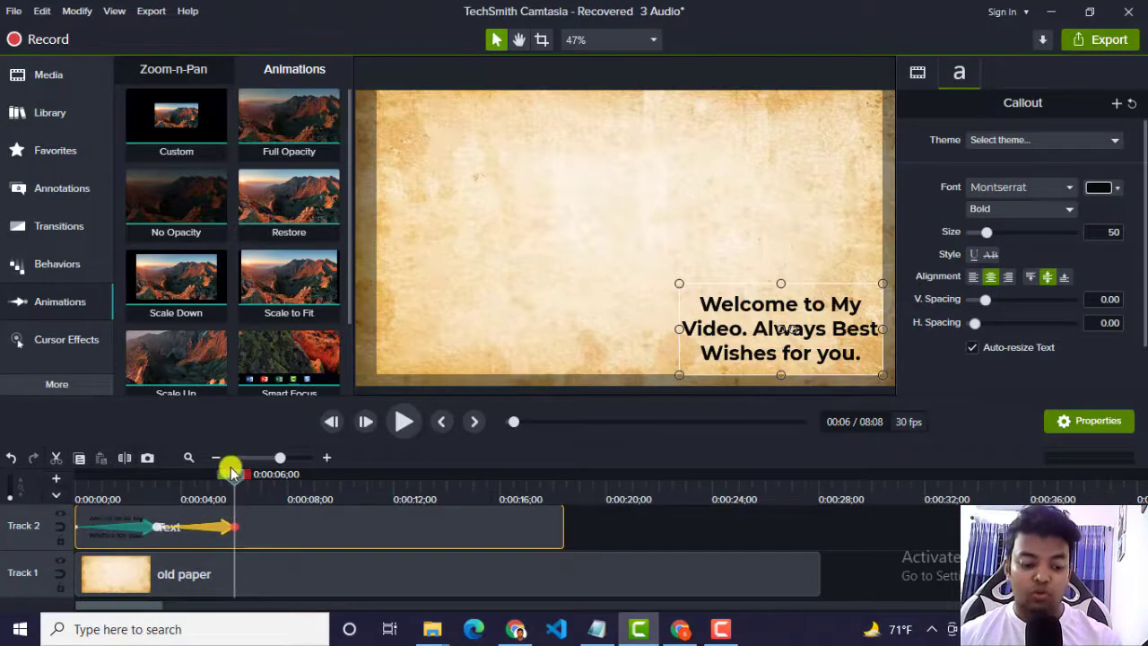
- Preview the text's motion from the start, and add a third Custom animation ending at about 9 seconds that moves it to the canvas's upper-right corner
{"action": "left_click_drag", "start_coordinate": [231, 472], "coordinate": [208, 473]}
{"action": "left_click", "coordinate": [72, 499]}
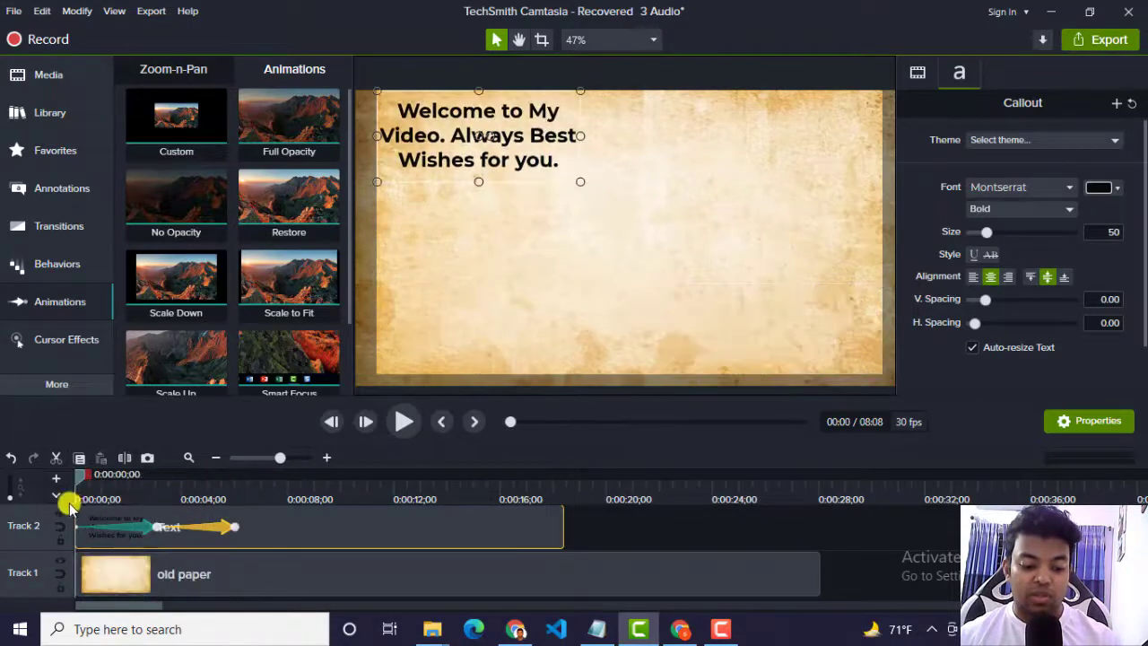
{"action": "left_click", "coordinate": [405, 419]}
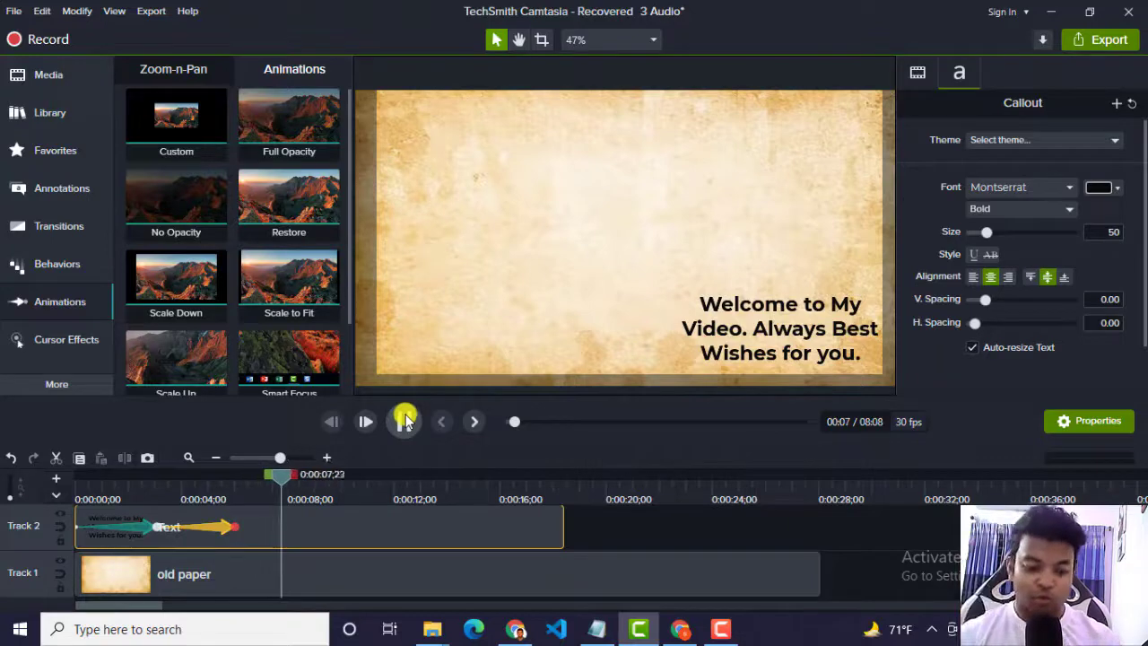
{"action": "left_click_drag", "start_coordinate": [201, 133], "coordinate": [313, 527]}
{"action": "mouse_move", "coordinate": [315, 528]}
{"action": "left_mouse_down"}
{"action": "mouse_move", "coordinate": [302, 528]}
{"action": "mouse_move", "coordinate": [317, 528]}
{"action": "left_mouse_up"}
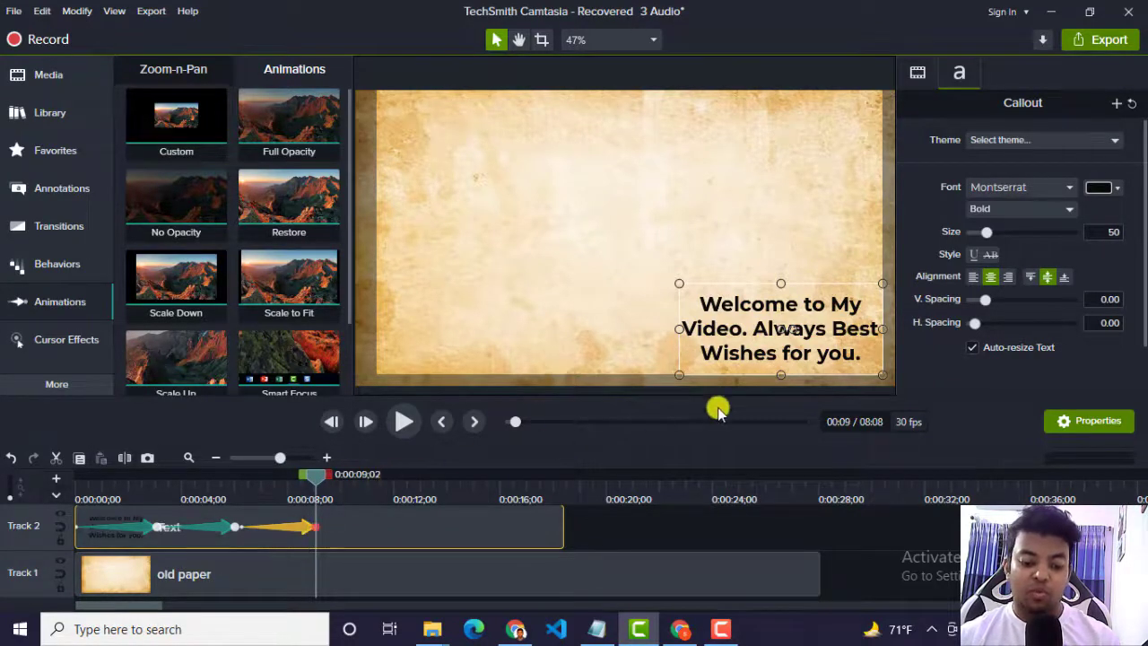
{"action": "left_click_drag", "start_coordinate": [820, 348], "coordinate": [818, 158]}
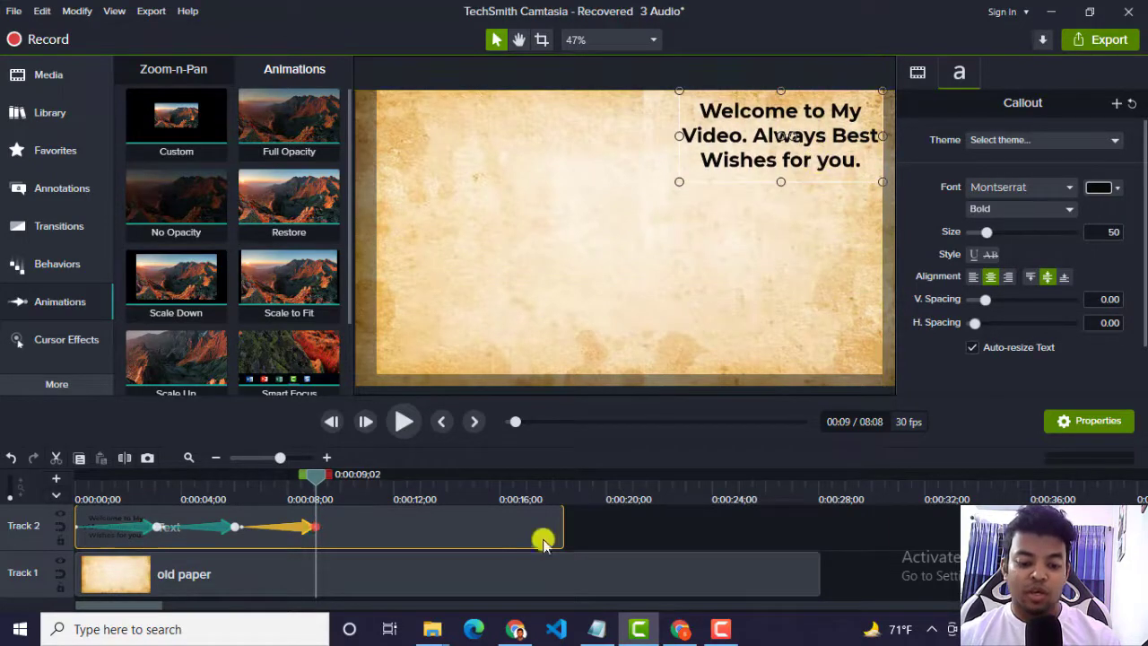
- Add a fourth Custom animation ending at 12 seconds that returns the text to the canvas's upper-left corner, and preview the motion from the start
{"action": "mouse_move", "coordinate": [318, 474]}
{"action": "left_mouse_down"}
{"action": "mouse_move", "coordinate": [240, 485]}
{"action": "mouse_move", "coordinate": [305, 486]}
{"action": "left_mouse_up"}
{"action": "left_click_drag", "start_coordinate": [175, 117], "coordinate": [351, 536]}
{"action": "left_click_drag", "start_coordinate": [306, 482], "coordinate": [349, 485]}
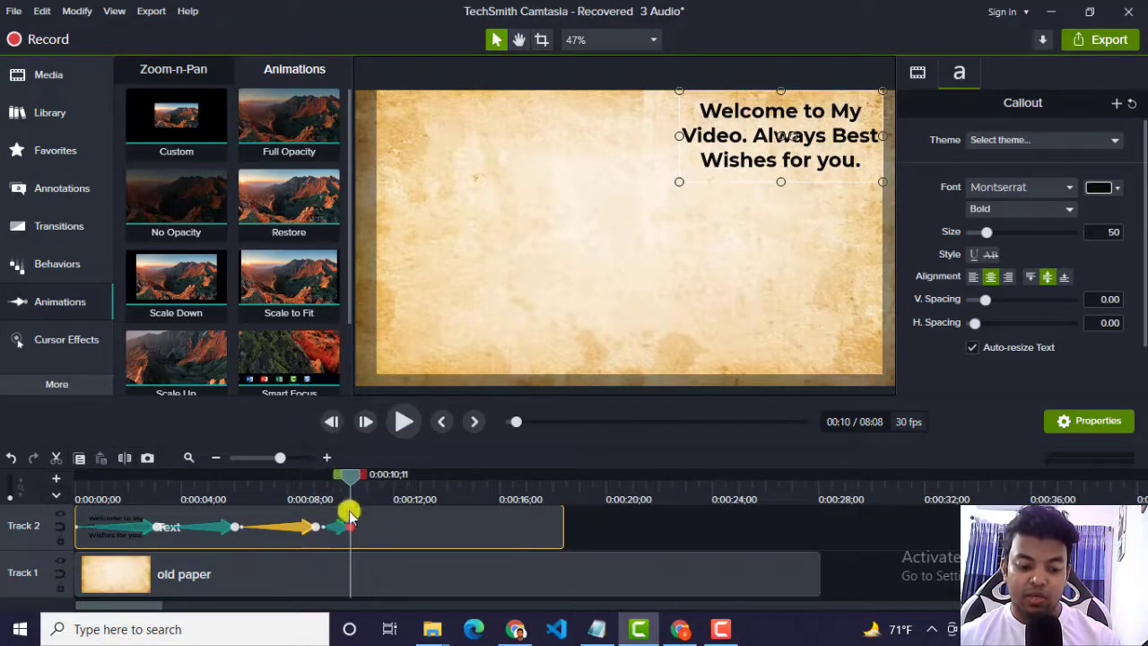
{"action": "left_click_drag", "start_coordinate": [353, 527], "coordinate": [394, 533]}
{"action": "left_click_drag", "start_coordinate": [825, 135], "coordinate": [529, 141]}
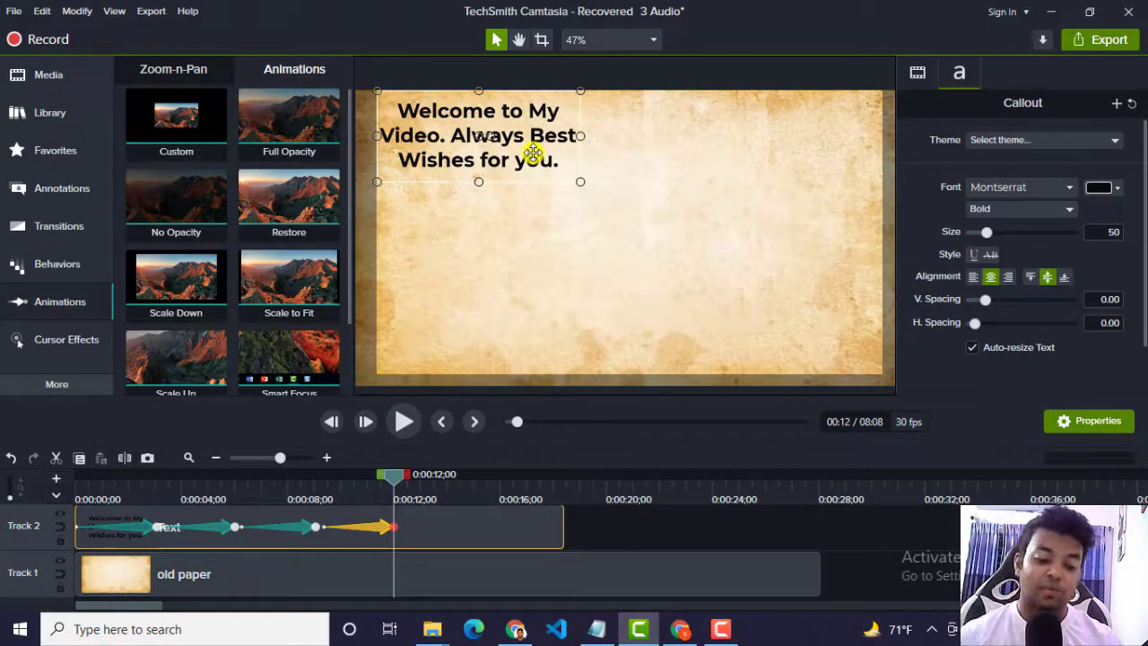
{"action": "left_click_drag", "start_coordinate": [386, 473], "coordinate": [5, 474]}
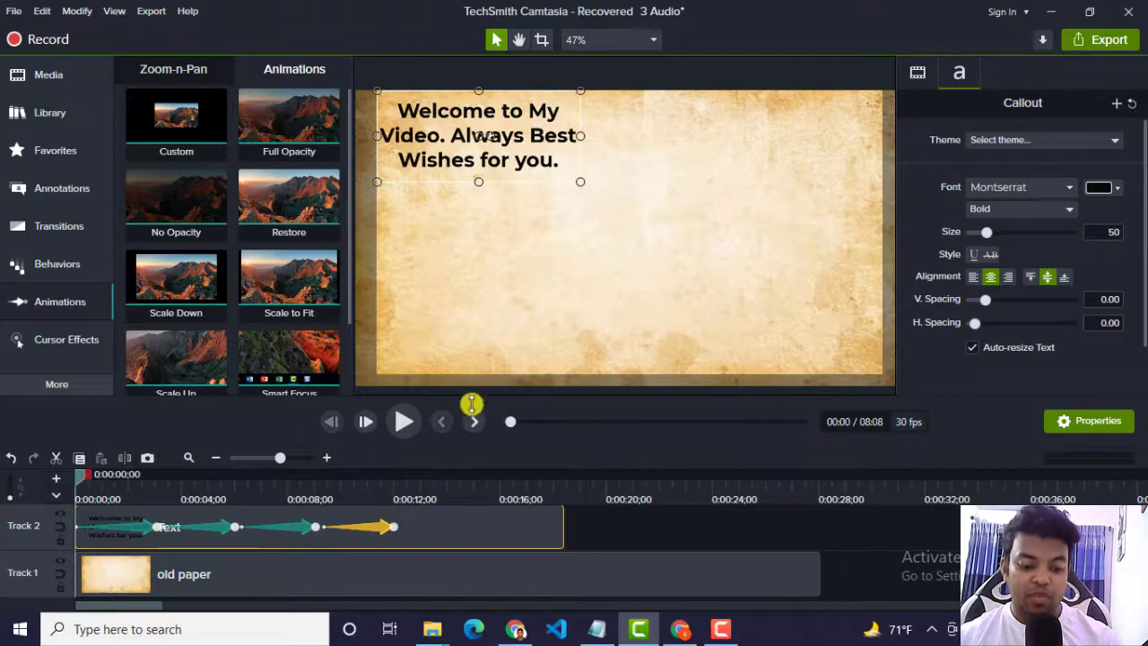
{"action": "left_click", "coordinate": [399, 420]}
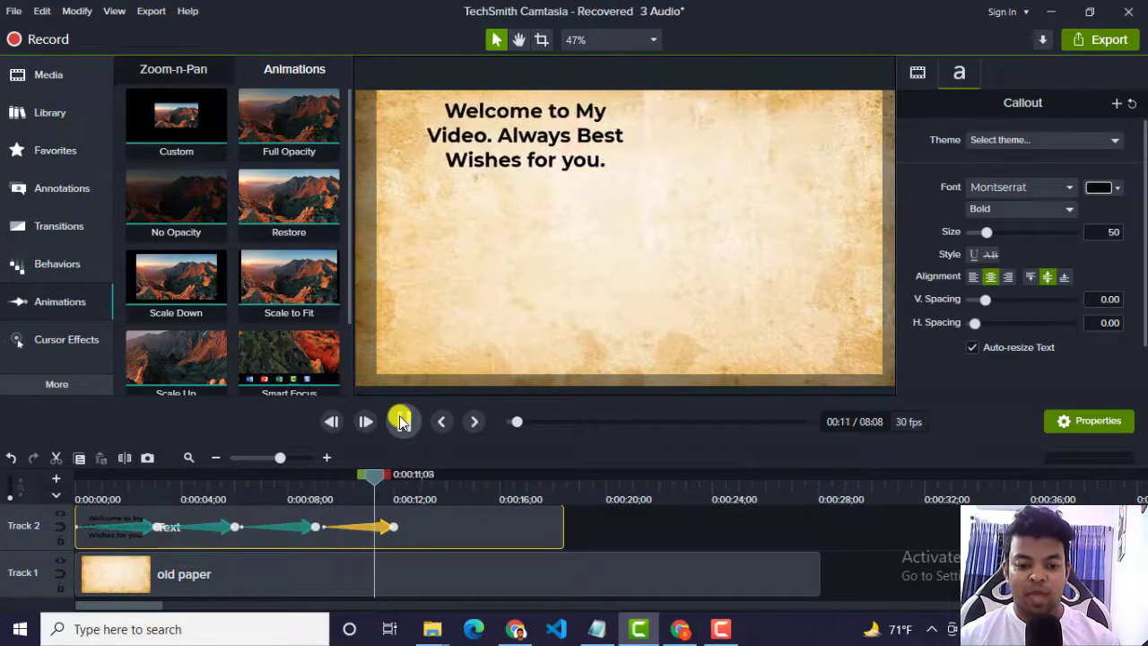
{"action": "left_click", "coordinate": [402, 422]}
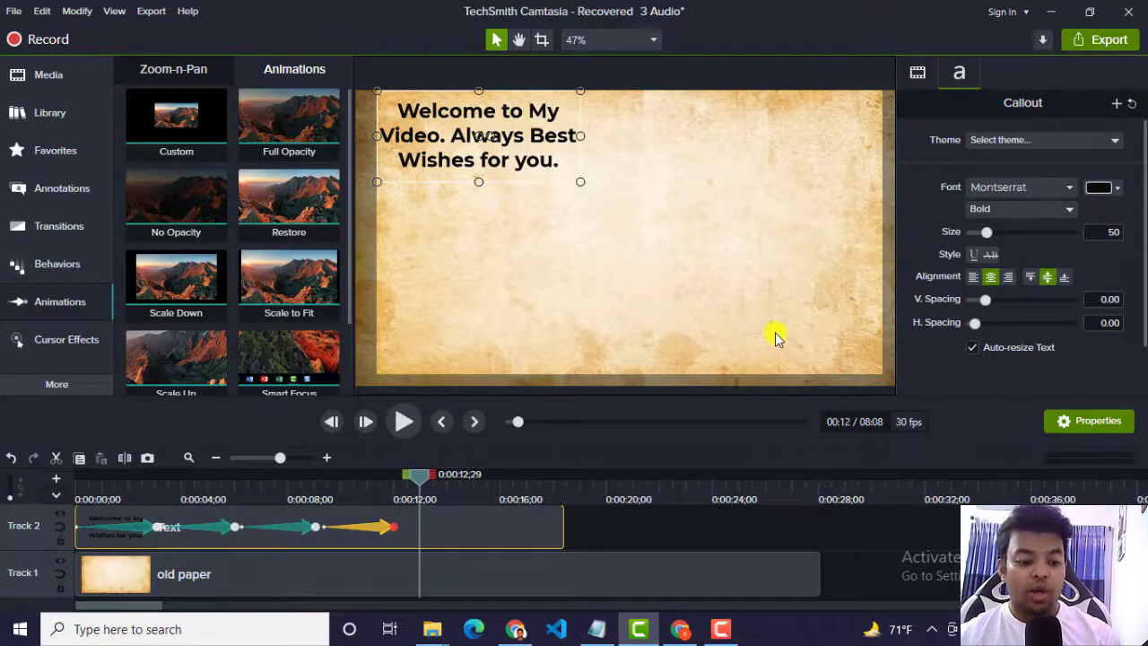
- Add a fifth Custom animation ending at about 15 seconds that enlarges the text to size 96 in the canvas's middle, and preview from the start
{"action": "left_click_drag", "start_coordinate": [210, 128], "coordinate": [471, 531]}
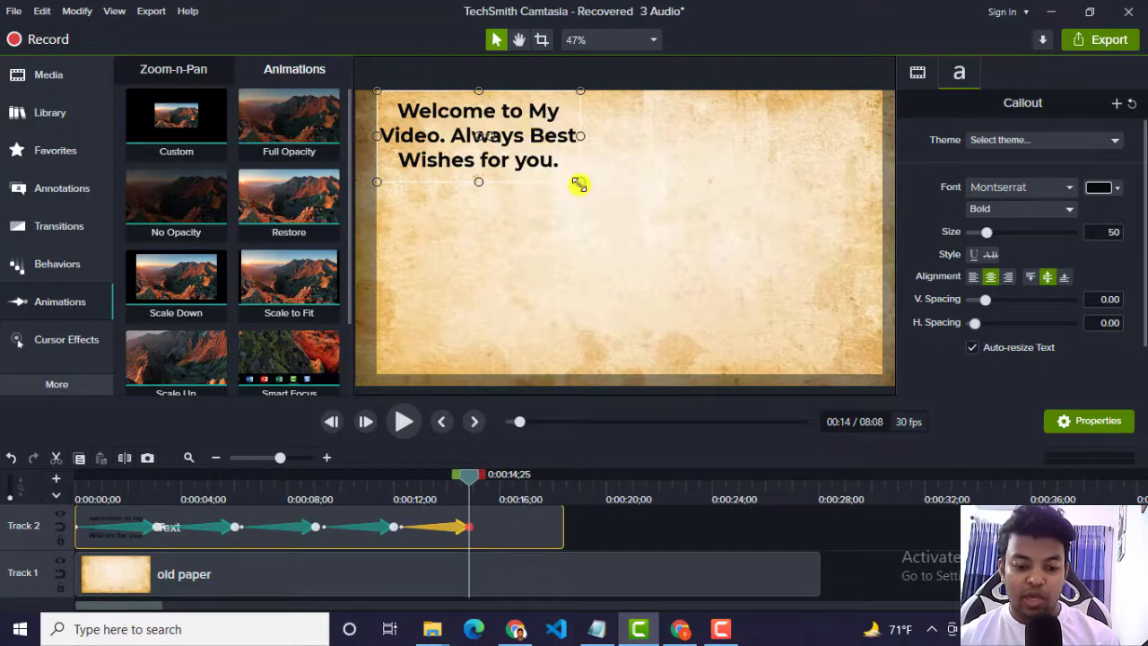
{"action": "left_click_drag", "start_coordinate": [579, 182], "coordinate": [740, 273]}
{"action": "left_click_drag", "start_coordinate": [778, 308], "coordinate": [829, 331]}
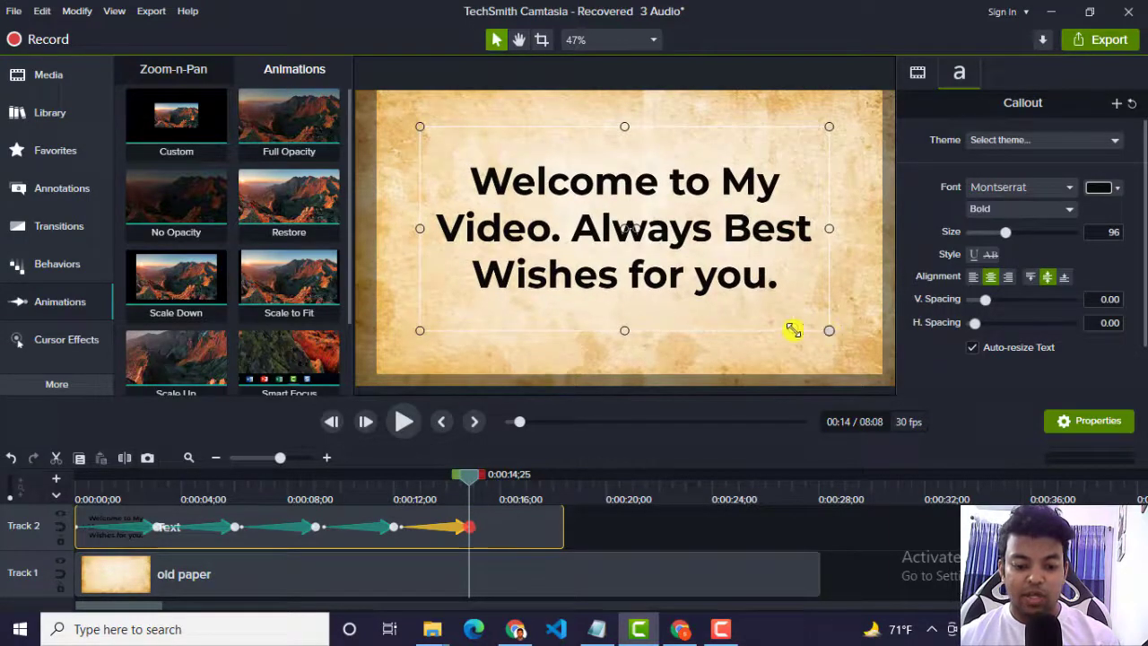
{"action": "left_click_drag", "start_coordinate": [470, 475], "coordinate": [21, 502]}
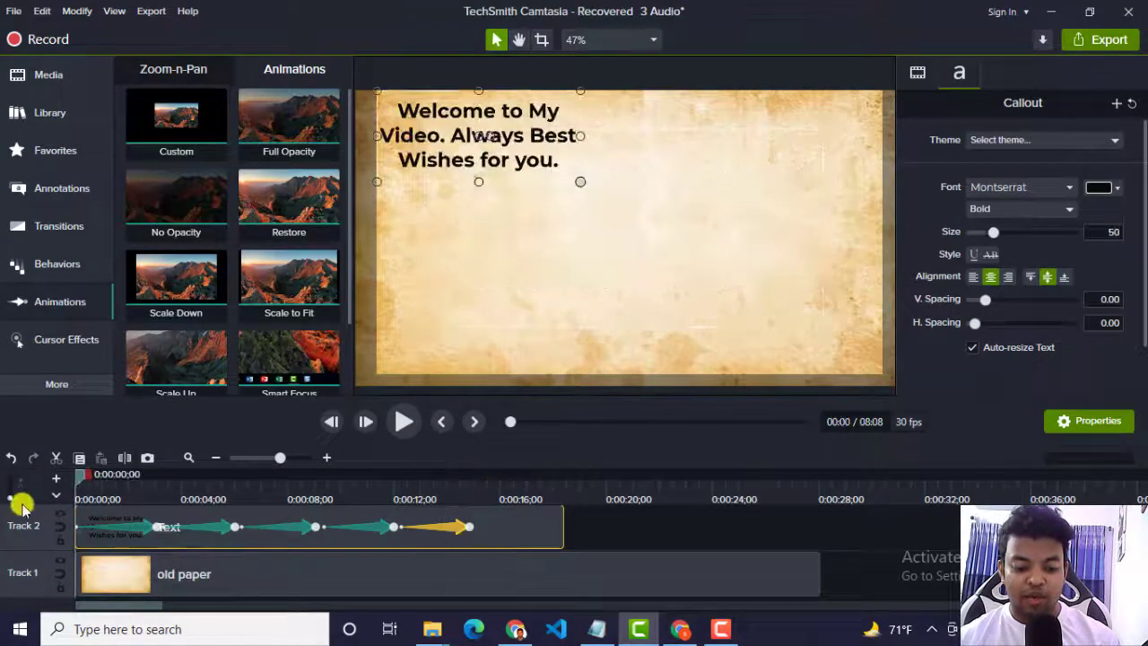
{"action": "left_click", "coordinate": [404, 422]}
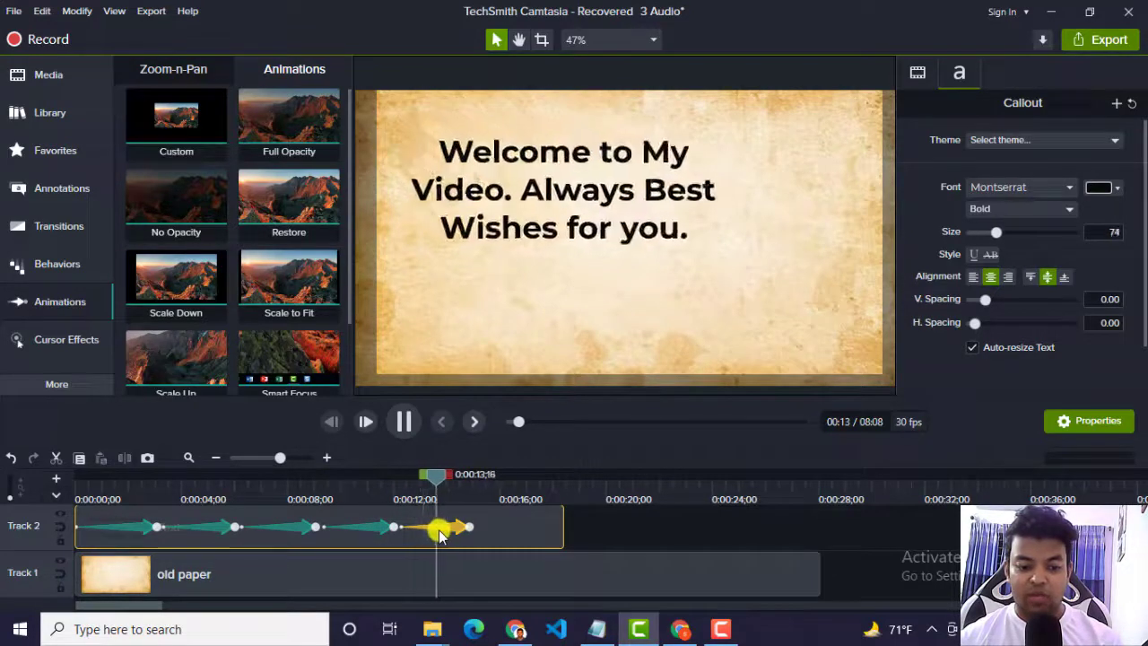
{"action": "left_click", "coordinate": [408, 422]}
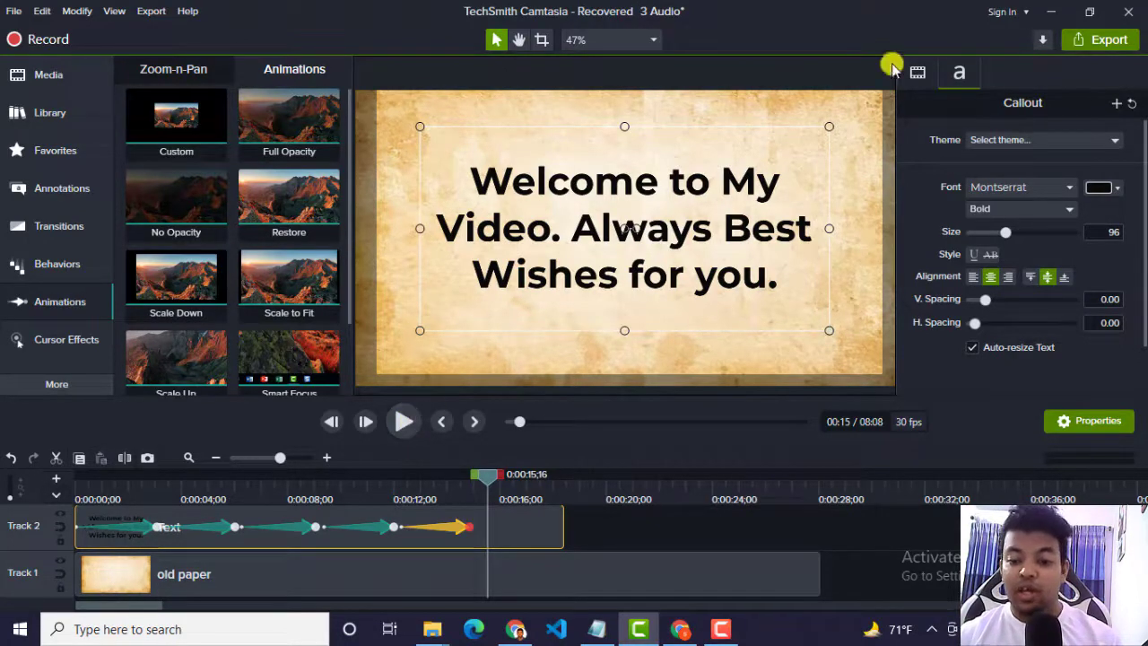
- Step through a local file export with the MP4 only (up to 1080p) preset, clear the production name, and cancel the wizard
{"action": "left_click", "coordinate": [1114, 42]}
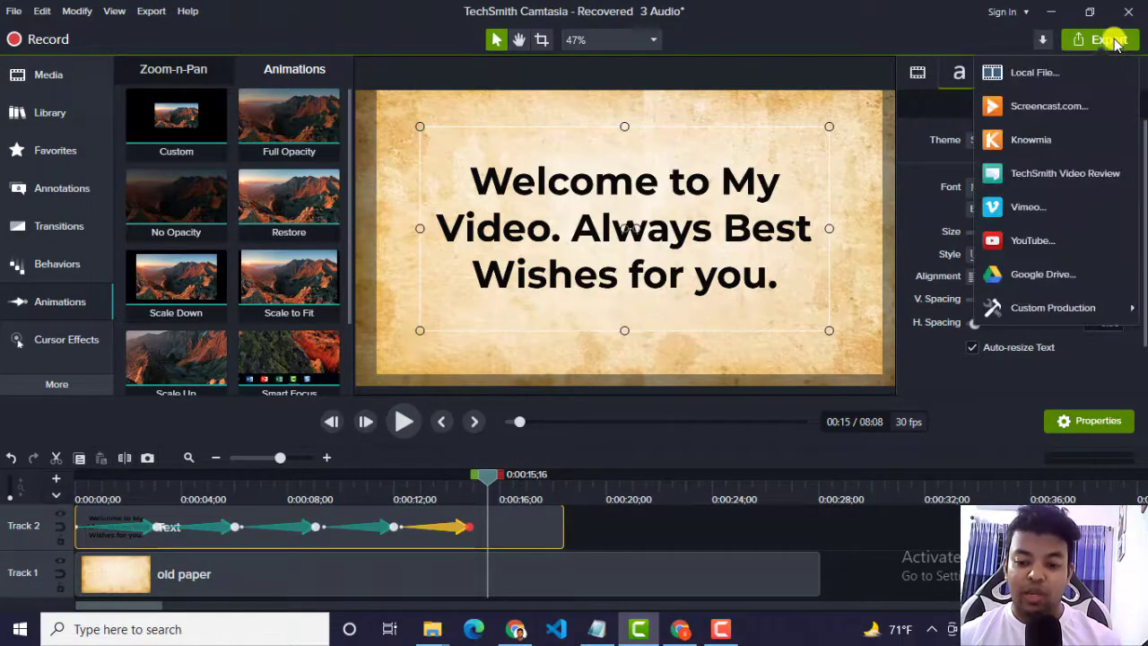
{"action": "left_click", "coordinate": [1031, 72]}
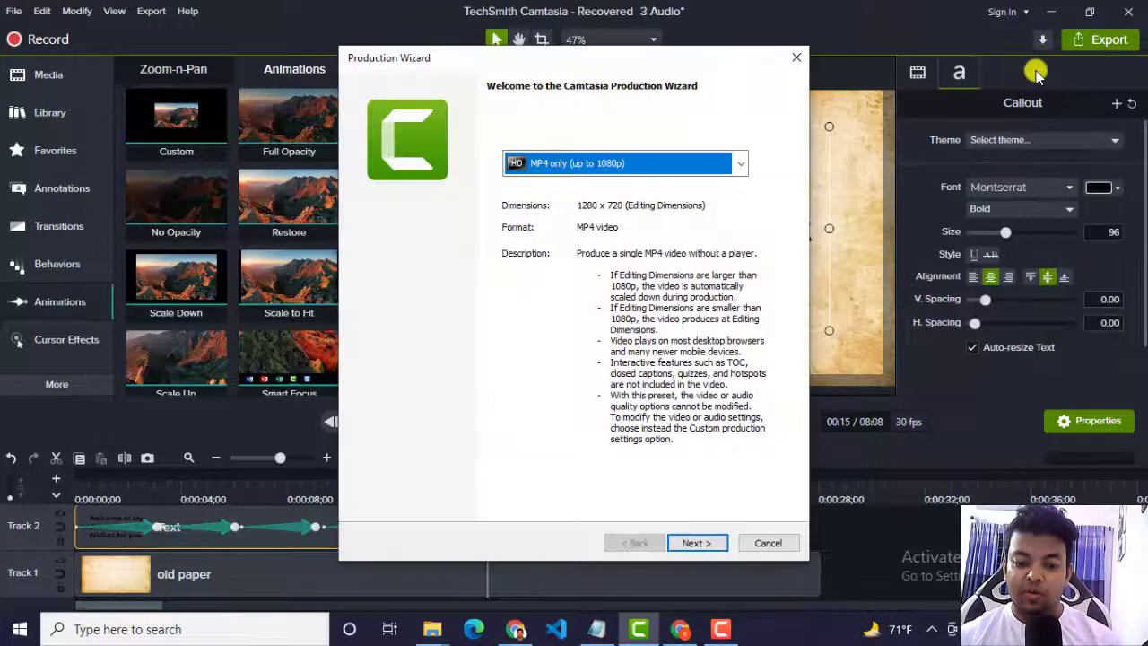
{"action": "left_click", "coordinate": [733, 163]}
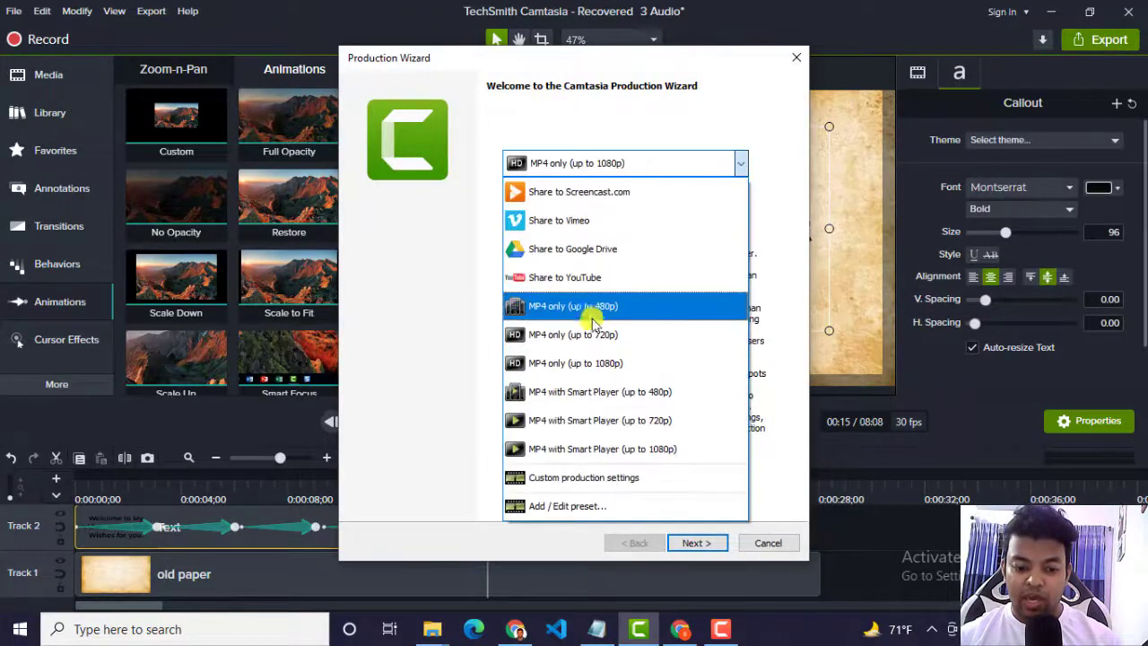
{"action": "left_click", "coordinate": [589, 370]}
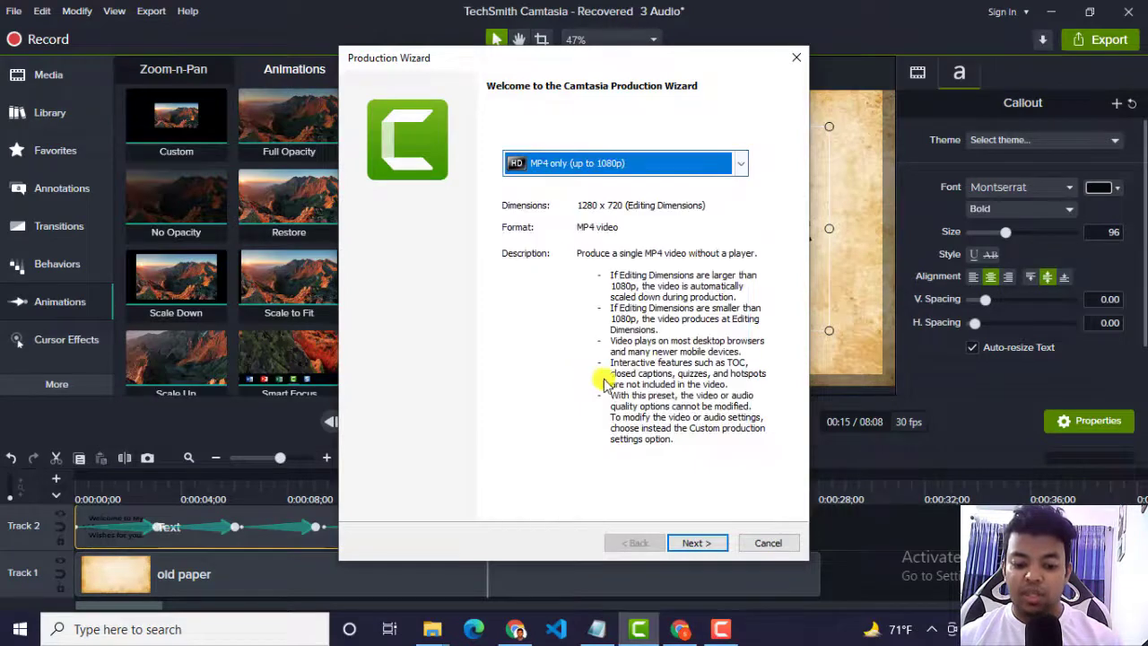
{"action": "left_click", "coordinate": [693, 543]}
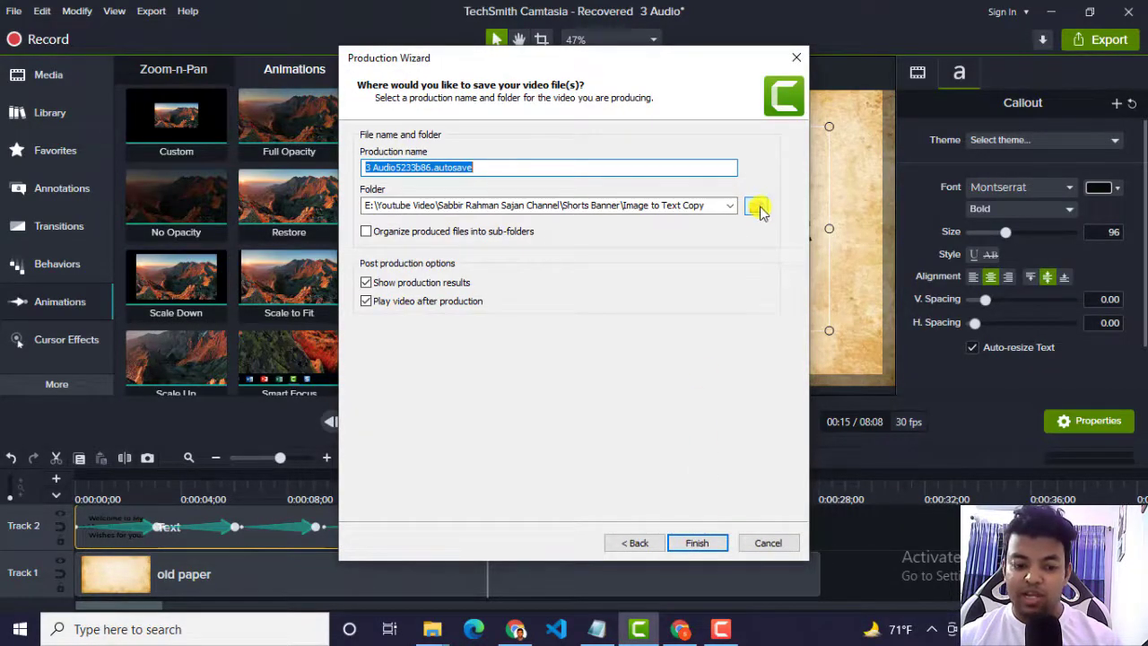
{"action": "left_click", "coordinate": [512, 165]}
{"action": "left_click_drag", "start_coordinate": [512, 165], "coordinate": [315, 189]}
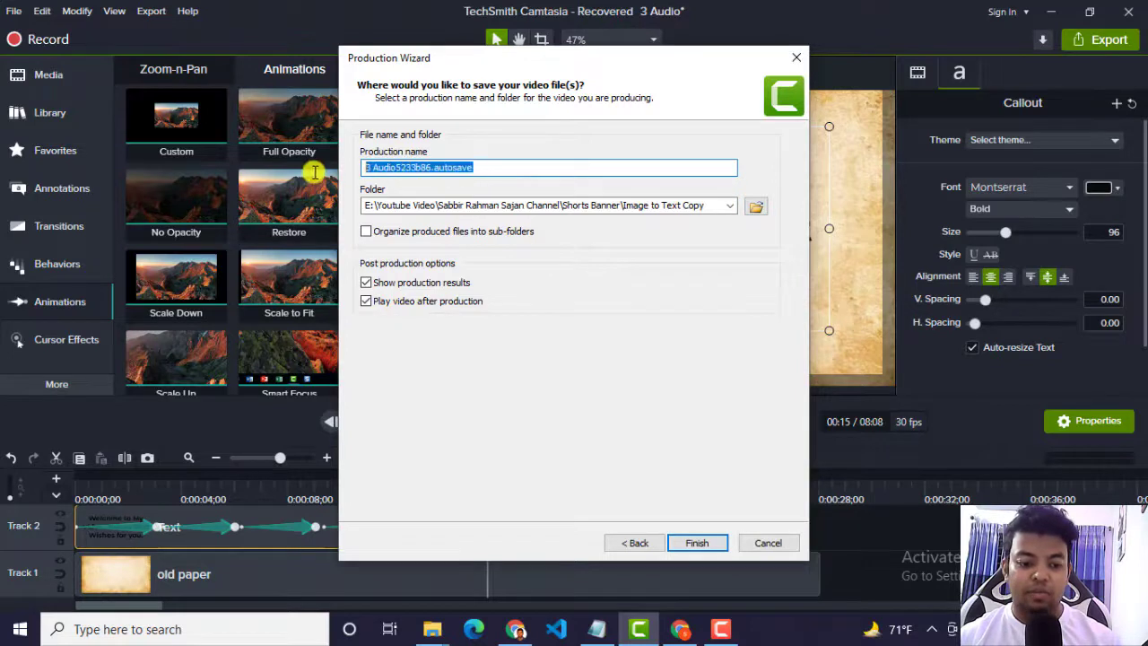
{"action": "key", "text": "BackSpace"}
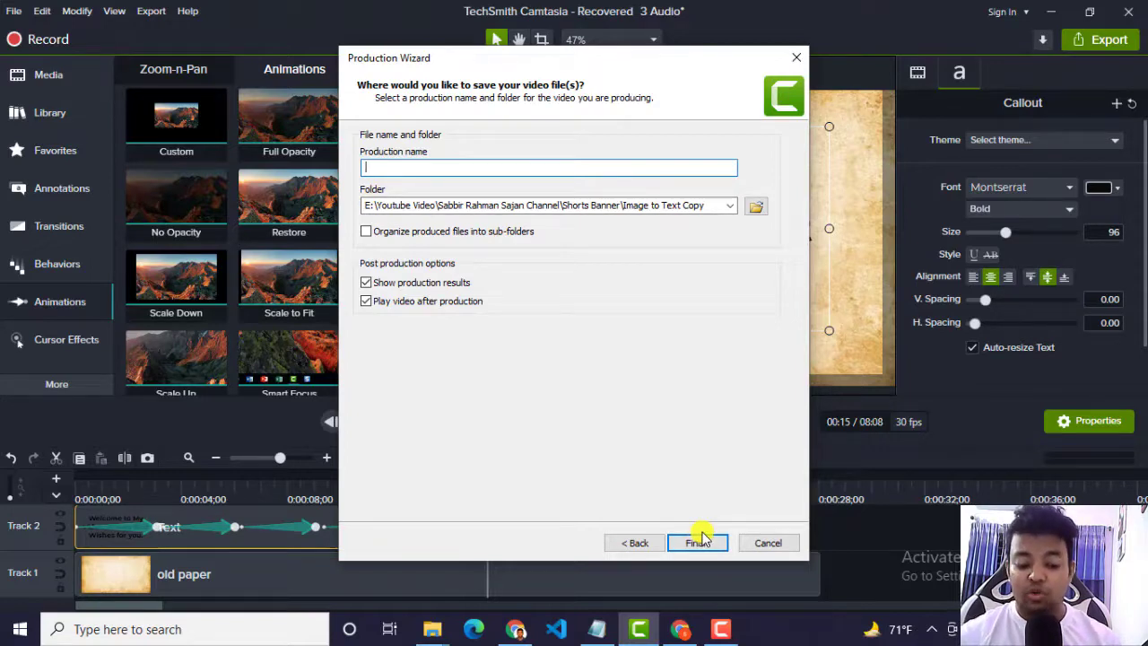
{"action": "left_click", "coordinate": [766, 543]}
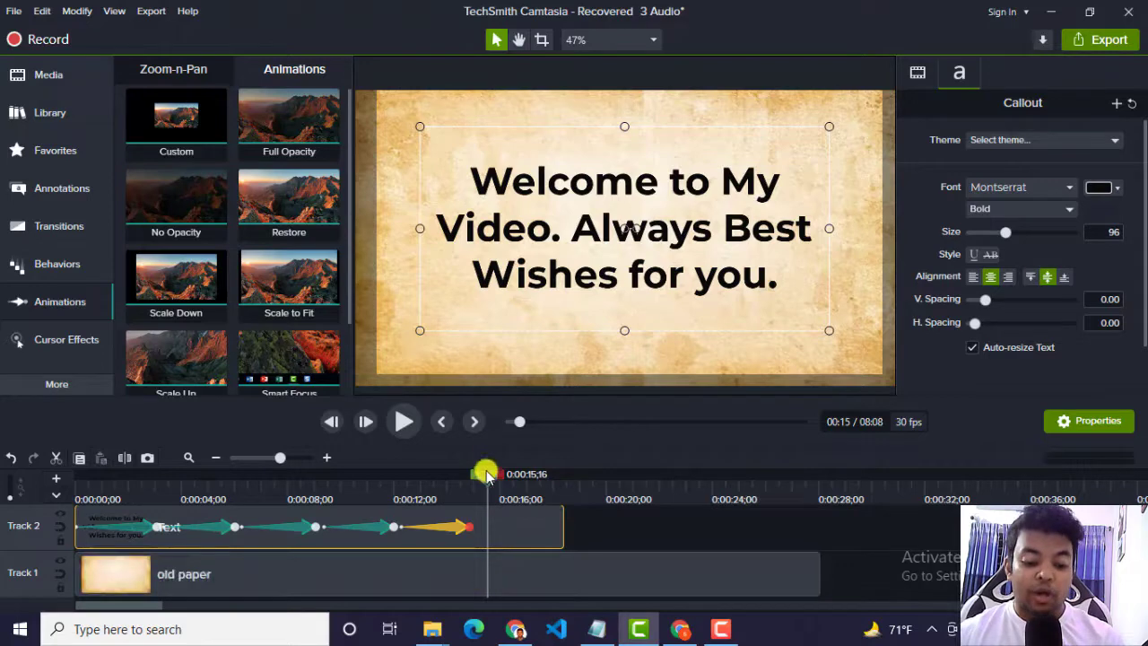
- Add a Scale Down animation to the text clip after the fifth Custom animation, ending at about 16 seconds, and preview it
{"action": "left_click_drag", "start_coordinate": [485, 475], "coordinate": [437, 482]}
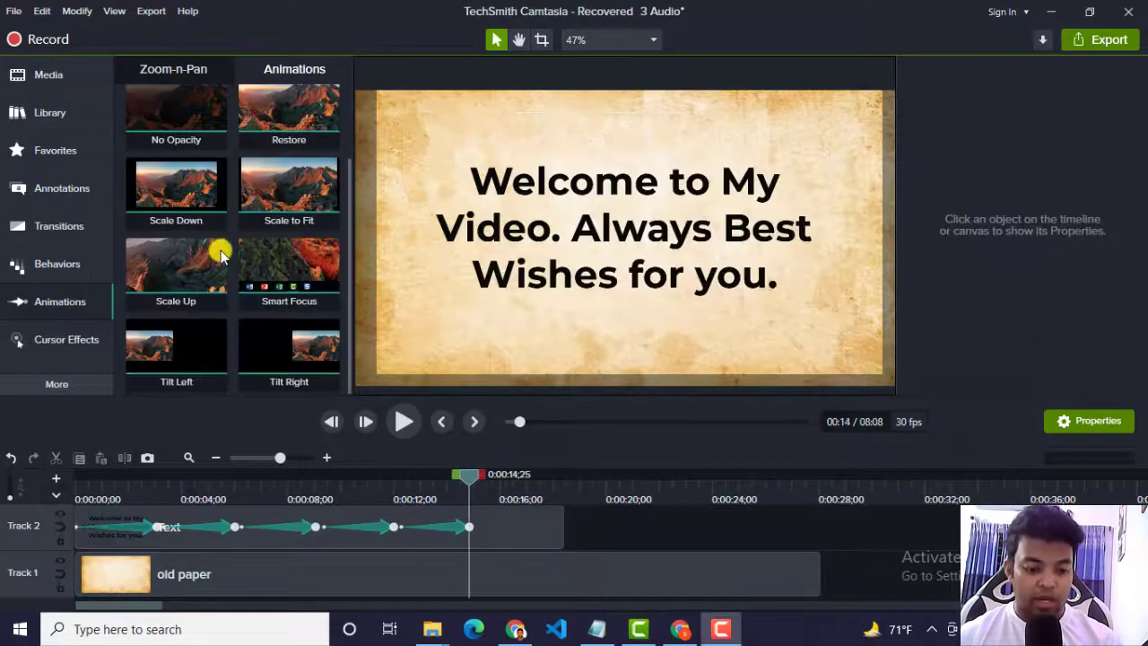
{"action": "scroll", "coordinate": [237, 296], "scroll_direction": "up", "scroll_amount": 2}
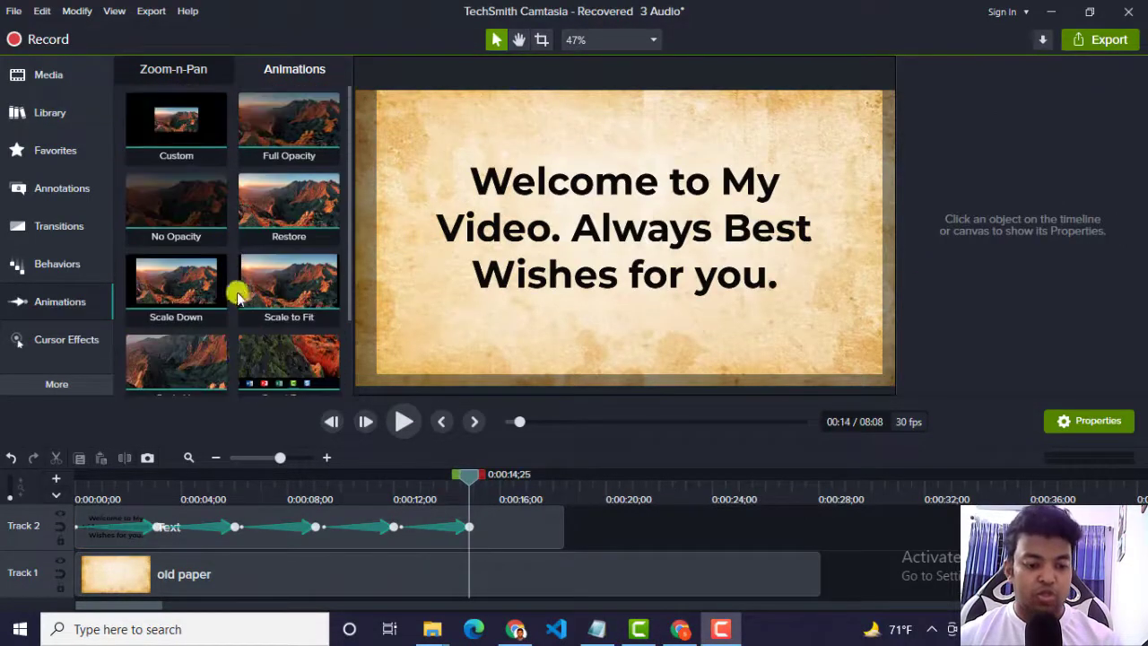
{"action": "scroll", "coordinate": [302, 188], "scroll_direction": "down", "scroll_amount": 2}
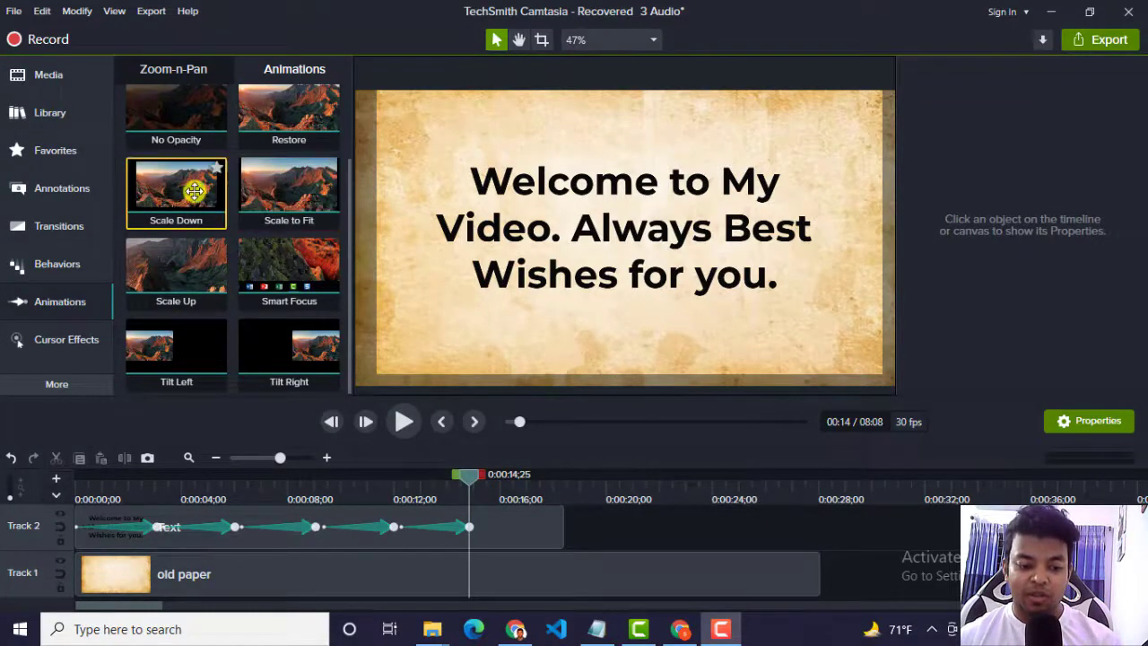
{"action": "mouse_move", "coordinate": [195, 190]}
{"action": "left_mouse_down"}
{"action": "mouse_move", "coordinate": [481, 502]}
{"action": "mouse_move", "coordinate": [490, 528]}
{"action": "left_mouse_up"}
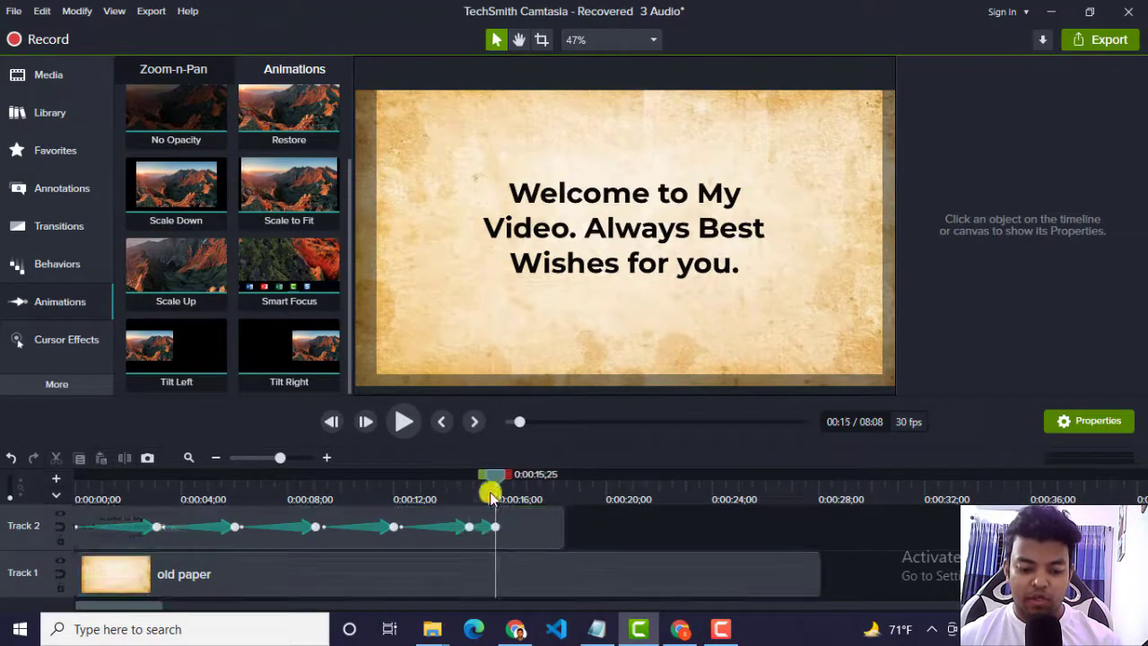
{"action": "left_click_drag", "start_coordinate": [494, 478], "coordinate": [473, 480]}
{"action": "left_click", "coordinate": [402, 421]}
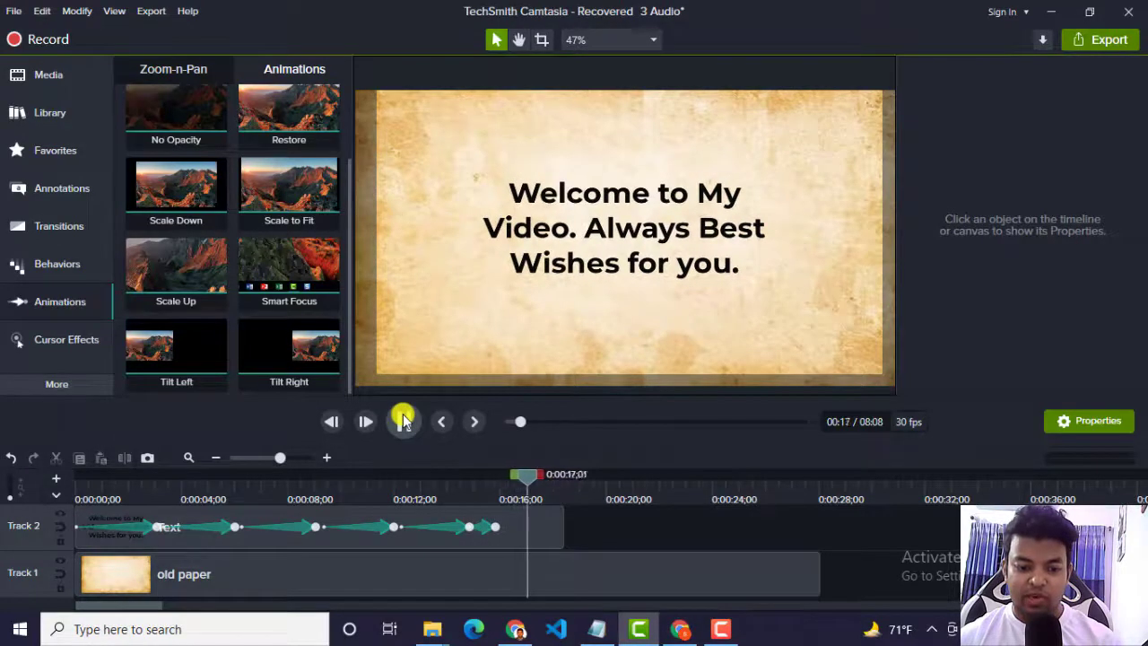
{"action": "left_click", "coordinate": [402, 421]}
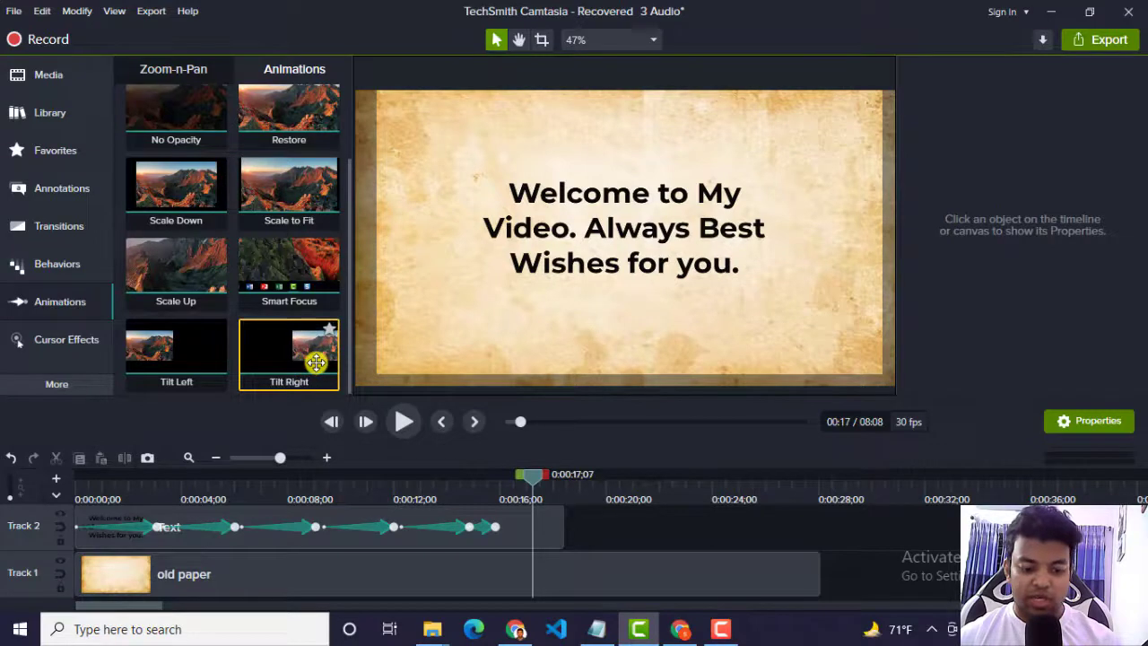
- Add a Tilt Right animation to the text clip right after the Scale Down animation and preview it
{"action": "left_click_drag", "start_coordinate": [316, 361], "coordinate": [463, 476]}
{"action": "left_click", "coordinate": [522, 499]}
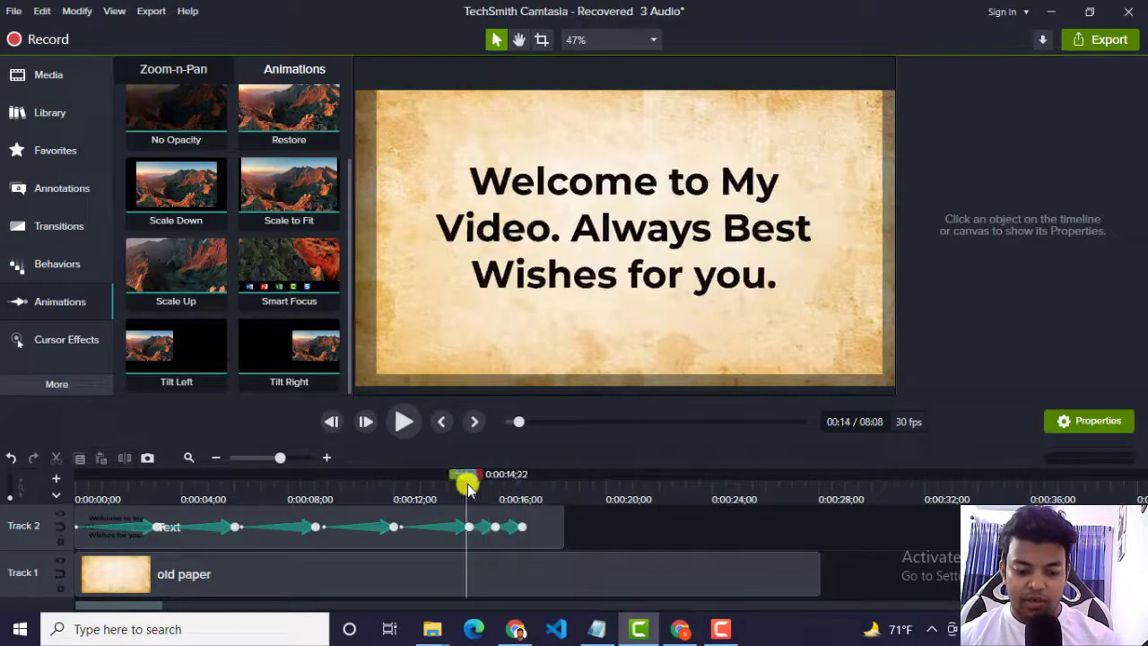
{"action": "left_click", "coordinate": [406, 421]}
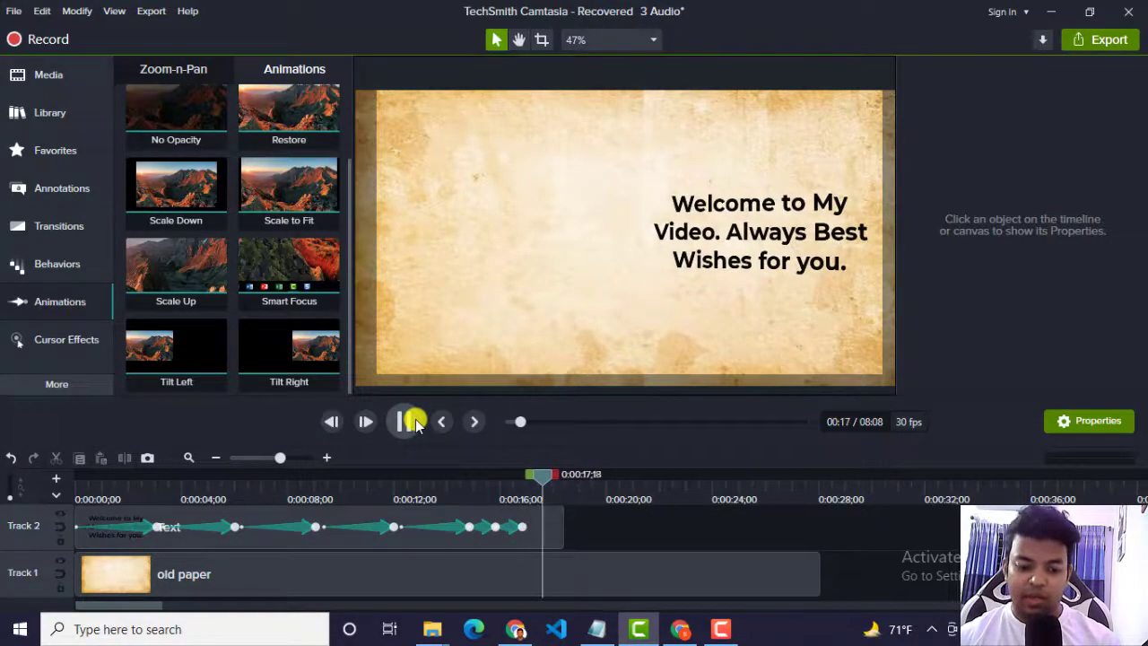
{"action": "left_click", "coordinate": [408, 421]}
- Add a Tilt Left animation at the end of the text clip, following Tilt Right, and preview the closing animations
{"action": "left_click_drag", "start_coordinate": [185, 348], "coordinate": [527, 525]}
{"action": "left_click", "coordinate": [526, 484]}
{"action": "left_click", "coordinate": [468, 487]}
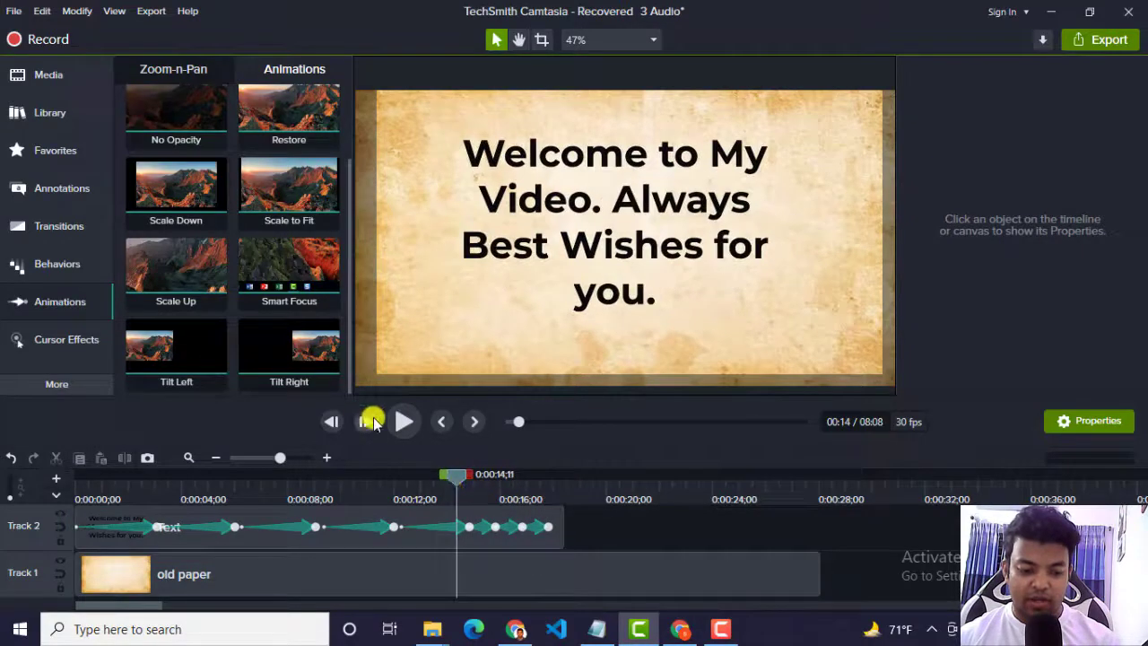
{"action": "left_click", "coordinate": [406, 422]}
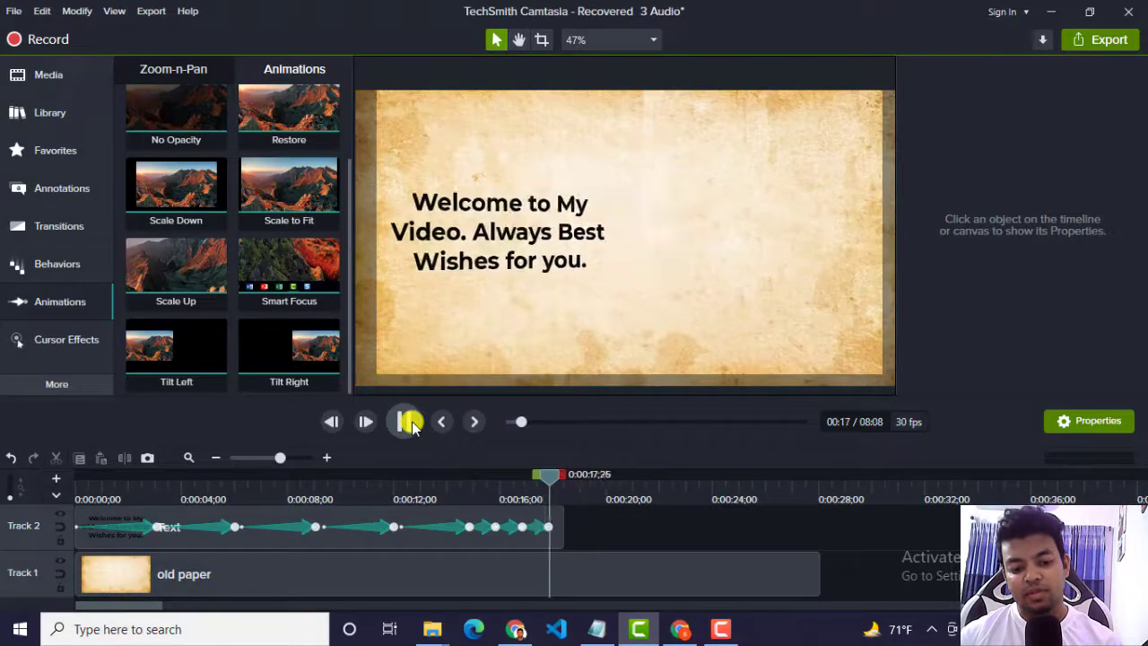
{"action": "left_click", "coordinate": [405, 421]}
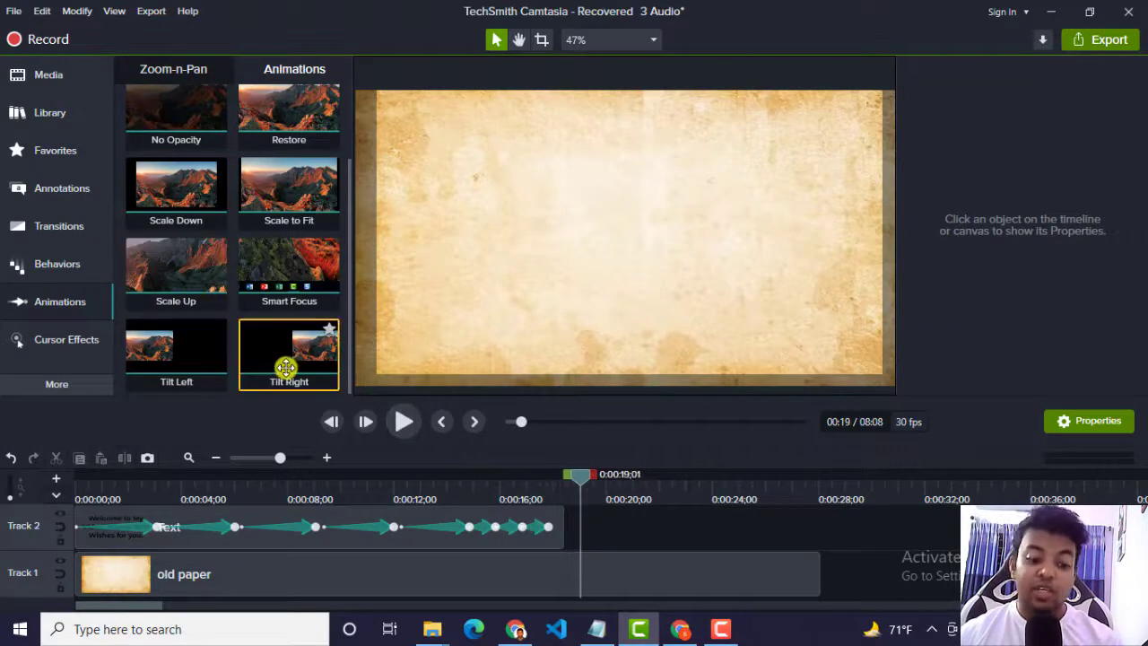
{"action": "scroll", "coordinate": [187, 134], "scroll_direction": "up", "scroll_amount": 2}
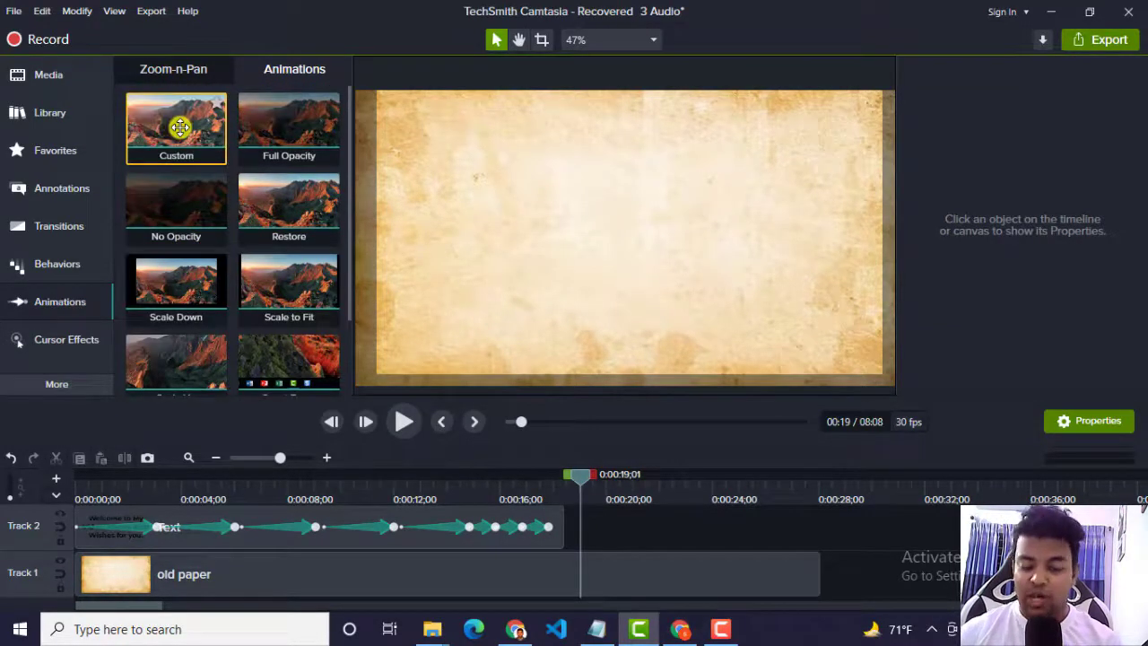